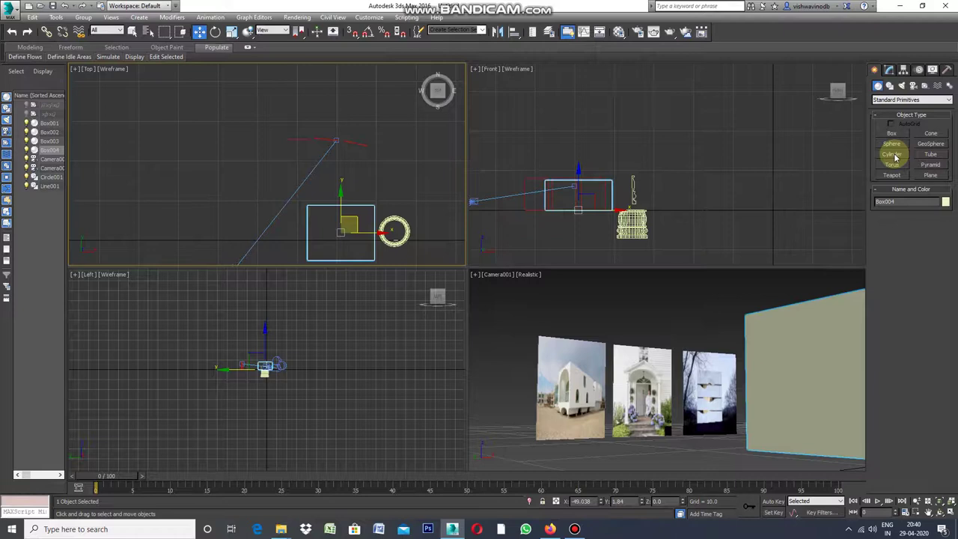
Draw Cylinder001 with radius 1.558 and height 1.322 over the top of the wall in the Left view
left_click(892, 154)
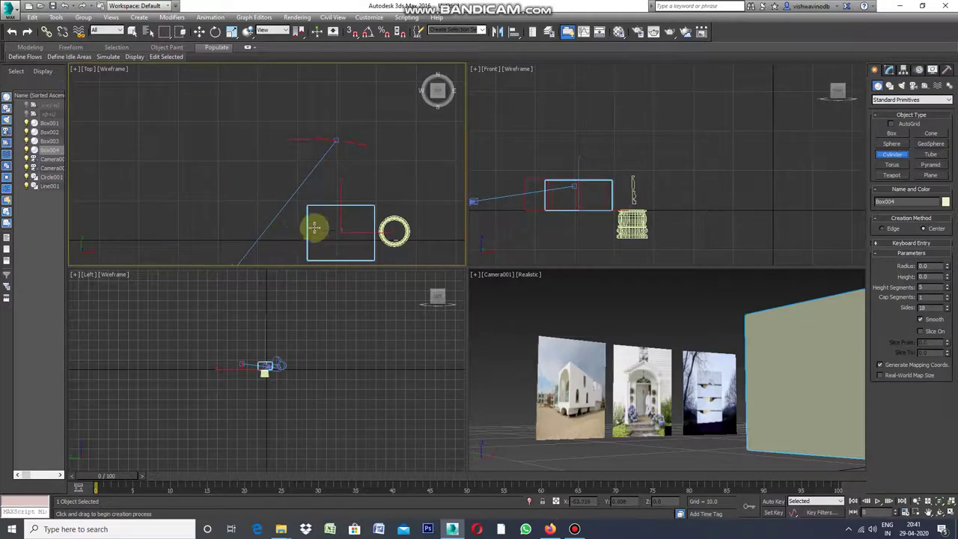
scroll(324, 222, "down", 3)
scroll(301, 242, "up", 3)
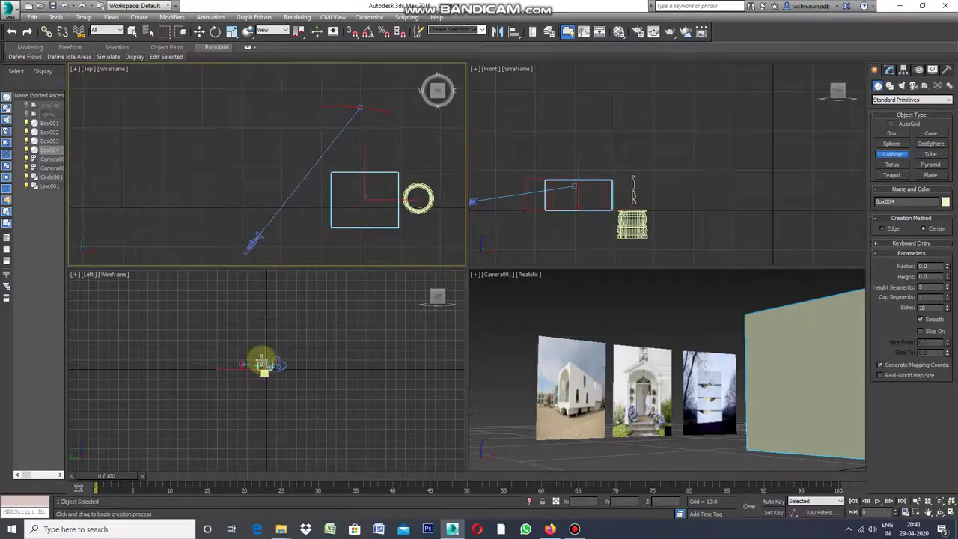
scroll(238, 378, "up", 1)
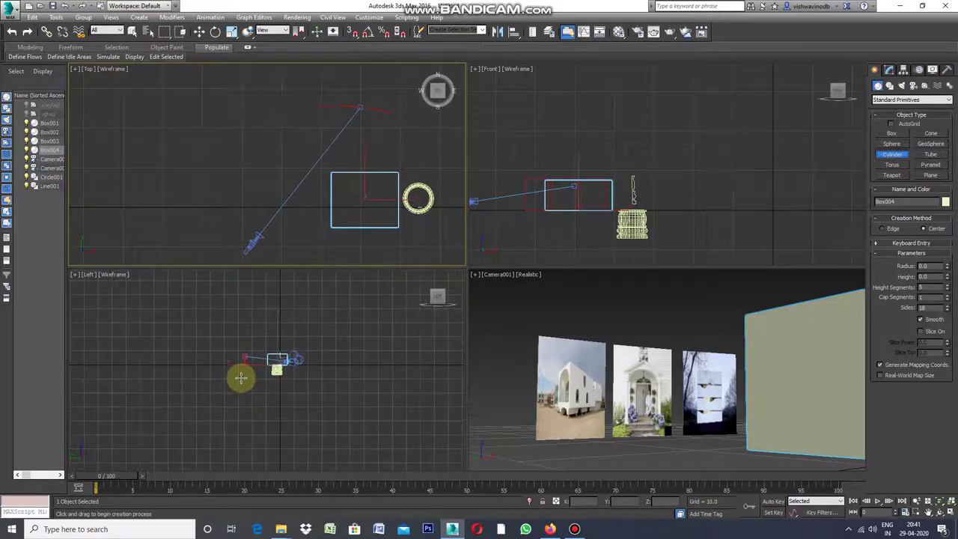
scroll(245, 374, "up", 1)
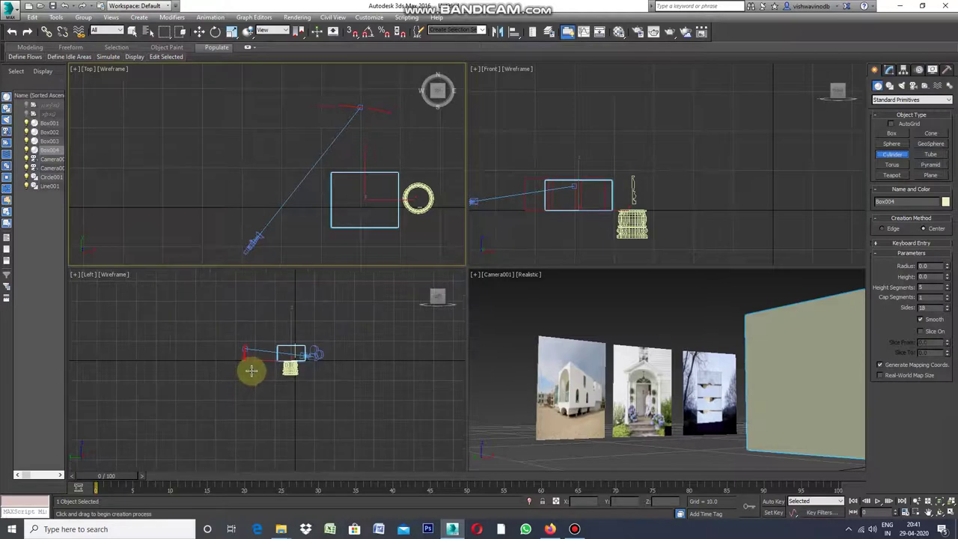
scroll(257, 364, "up", 1)
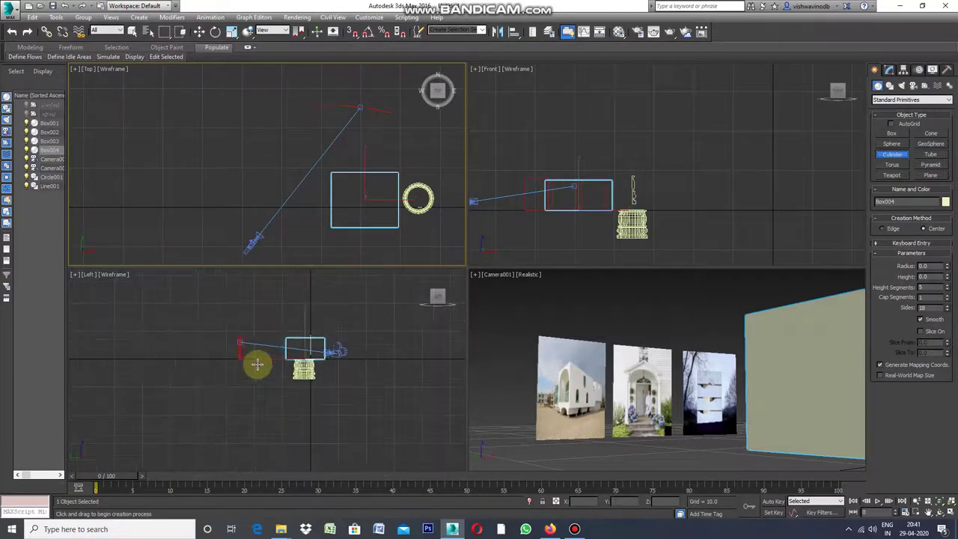
scroll(254, 355, "up", 1)
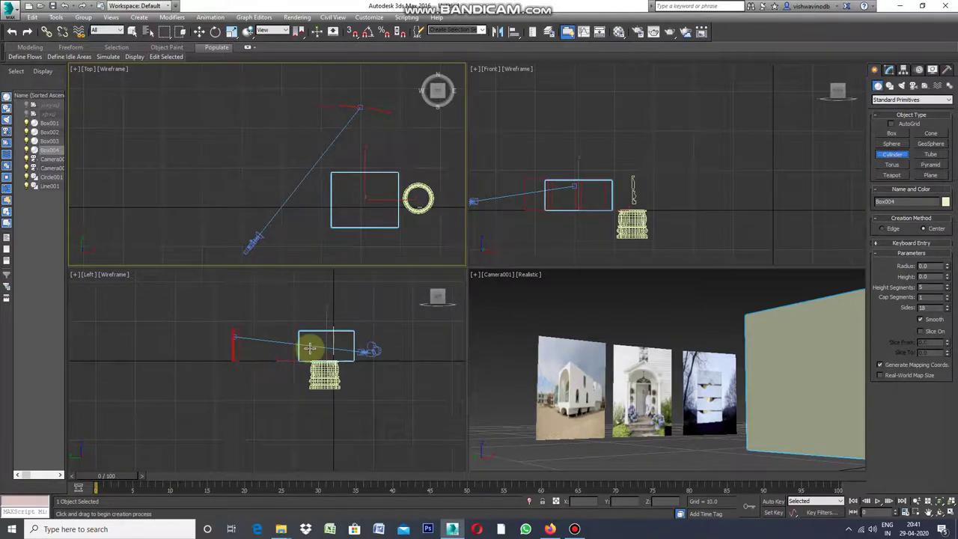
scroll(310, 344, "up", 2)
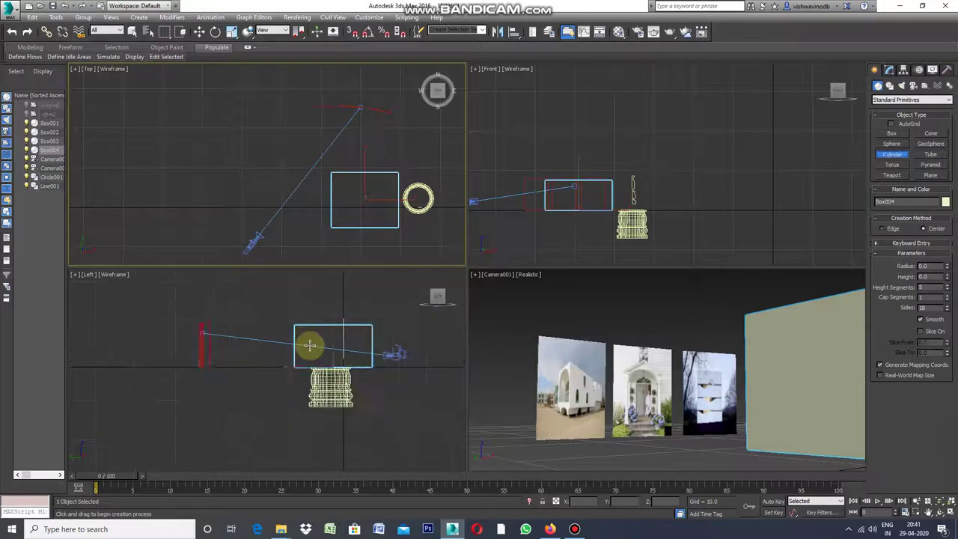
scroll(310, 341, "up", 5)
left_click_drag(312, 323, 314, 349)
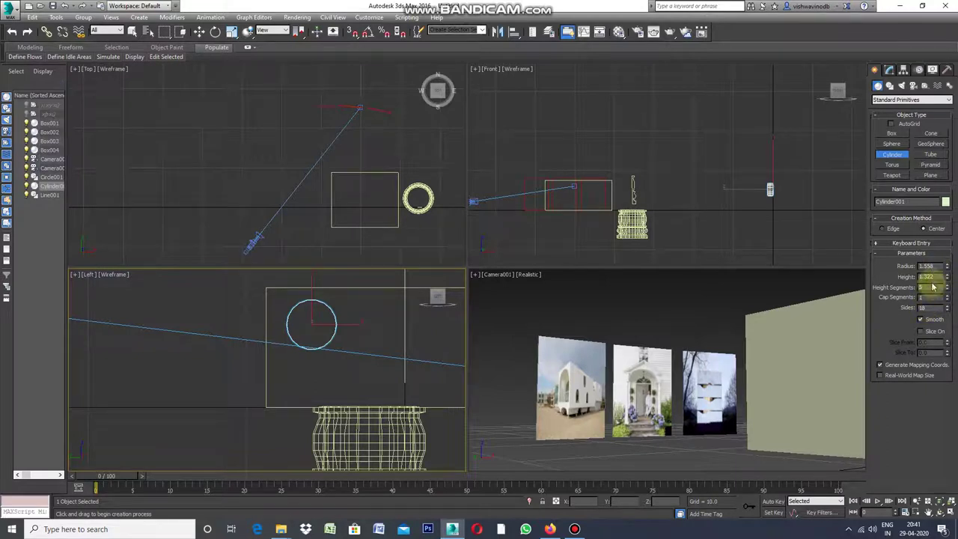
left_click(892, 134)
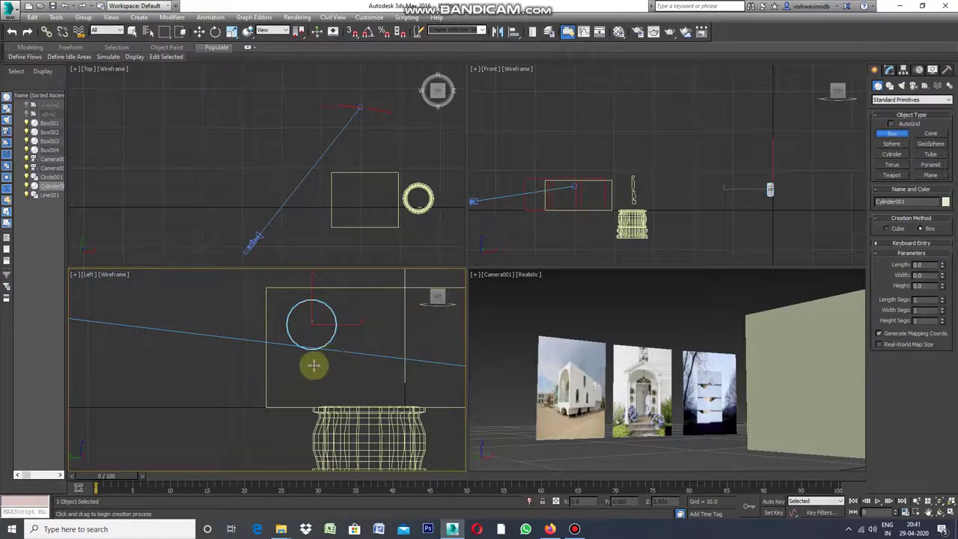
Create Box005 measuring 2.33 by 3.338 by 2.157 beneath the cylinder's circle
scroll(336, 291, "down", 2)
scroll(333, 337, "up", 2)
scroll(338, 329, "down", 1)
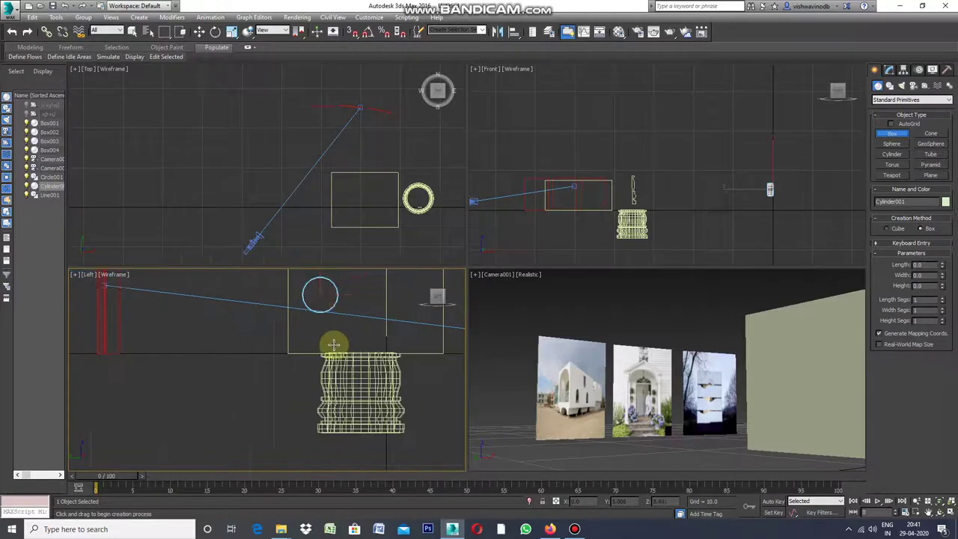
scroll(341, 277, "up", 1)
scroll(337, 314, "up", 1)
scroll(336, 333, "up", 1)
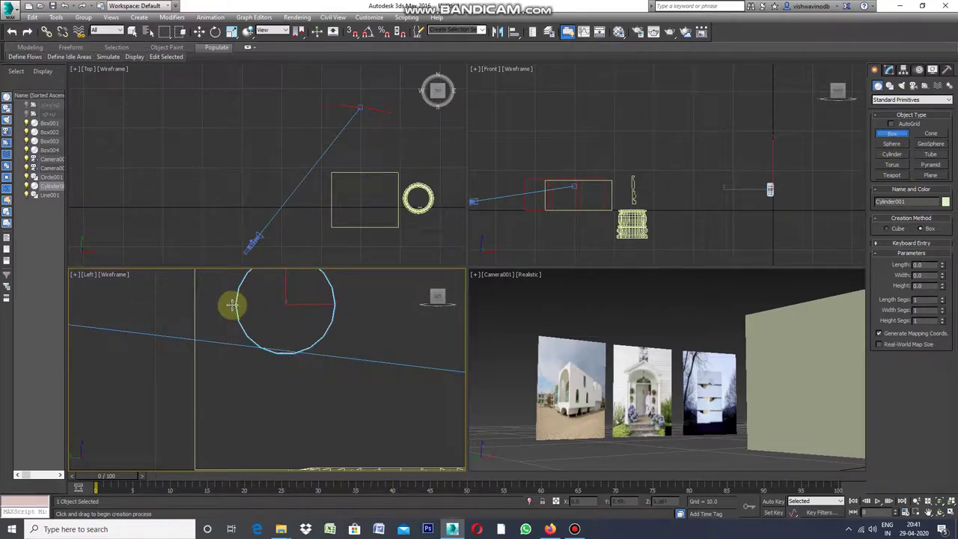
left_click_drag(232, 305, 339, 379)
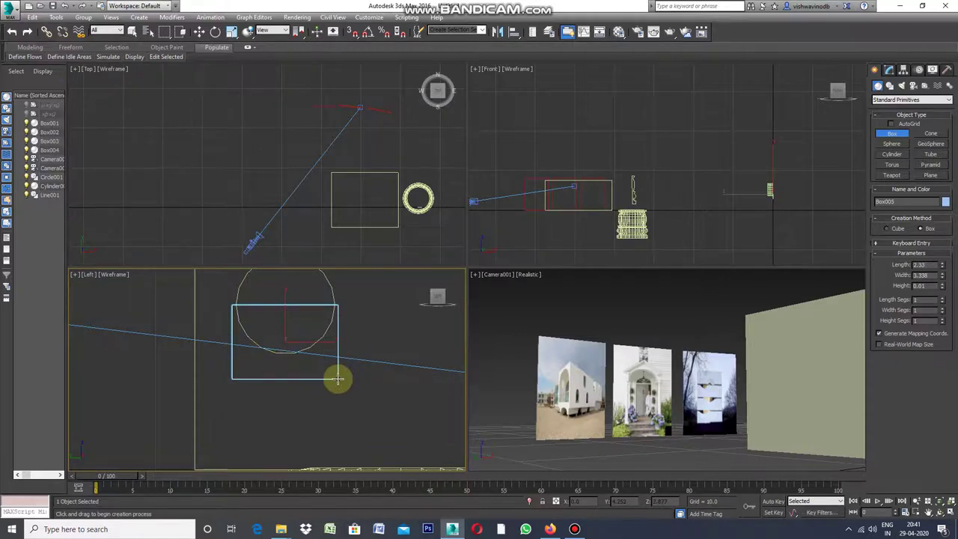
left_click(338, 378)
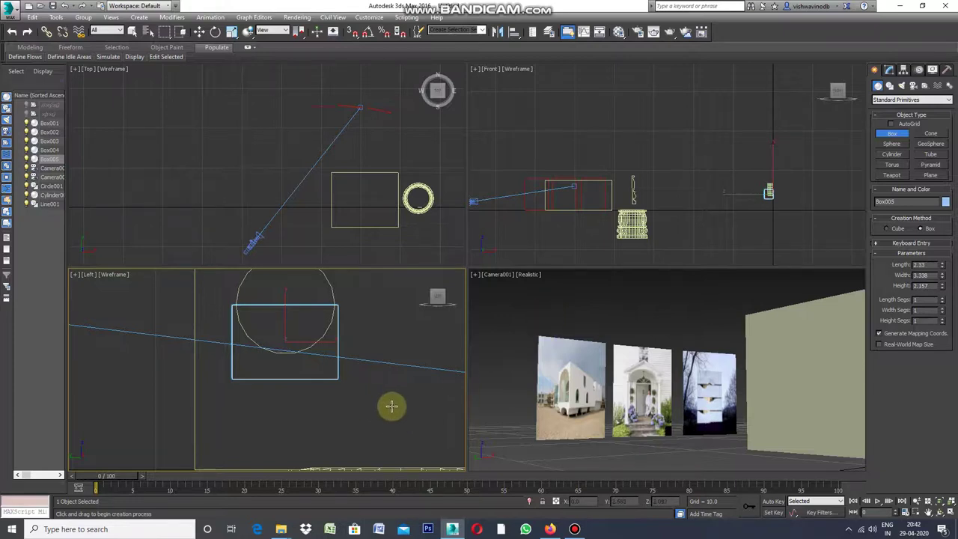
scroll(383, 354, "down", 3)
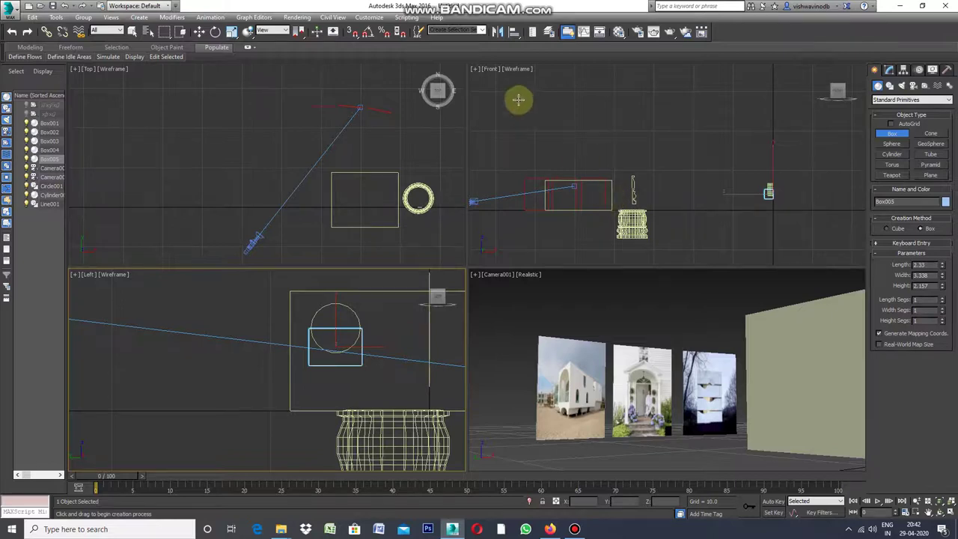
Maximize the Front viewport and select Box005
left_click(476, 71)
left_click(475, 70)
left_click(496, 80)
scroll(432, 245, "down", 2)
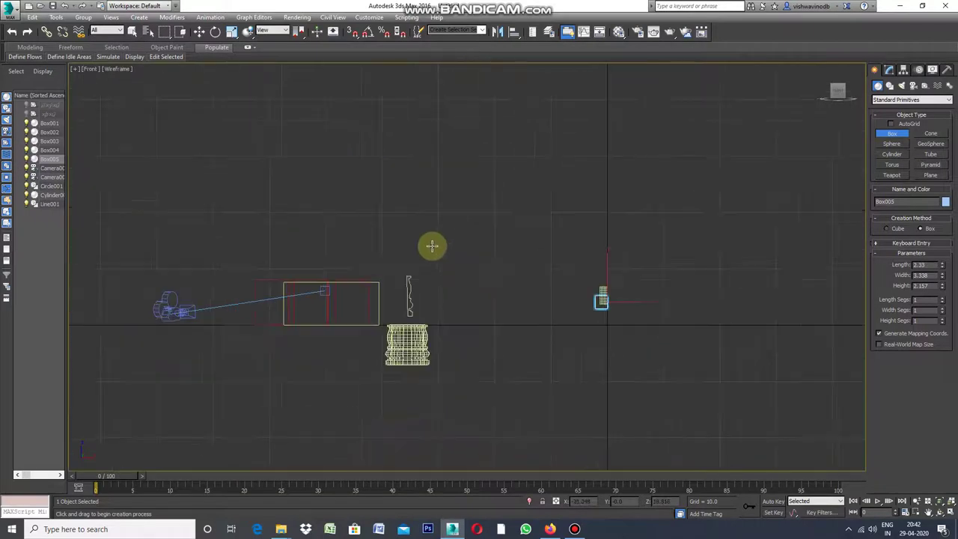
left_click(606, 324)
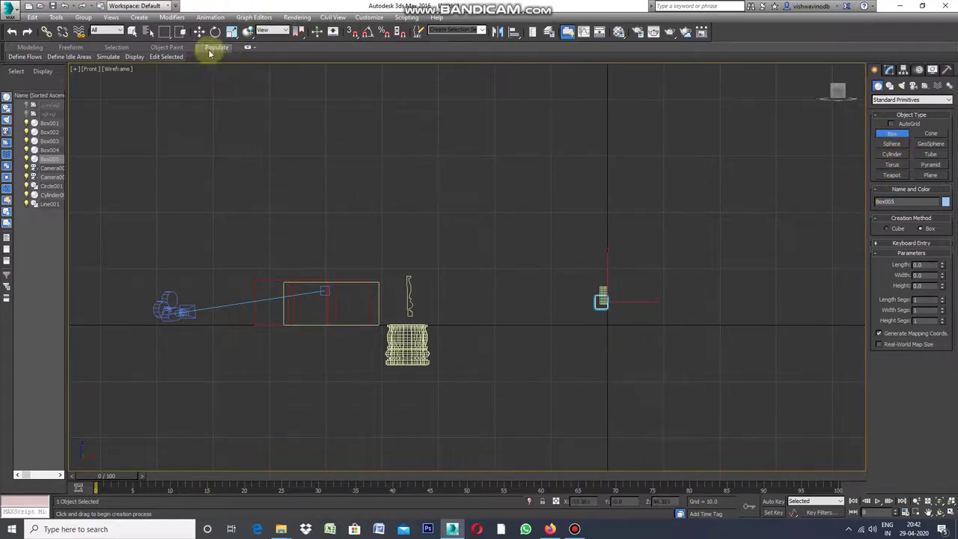
Add an Edit Poly modifier to Box005 and reshape one end's vertices
left_click(178, 18)
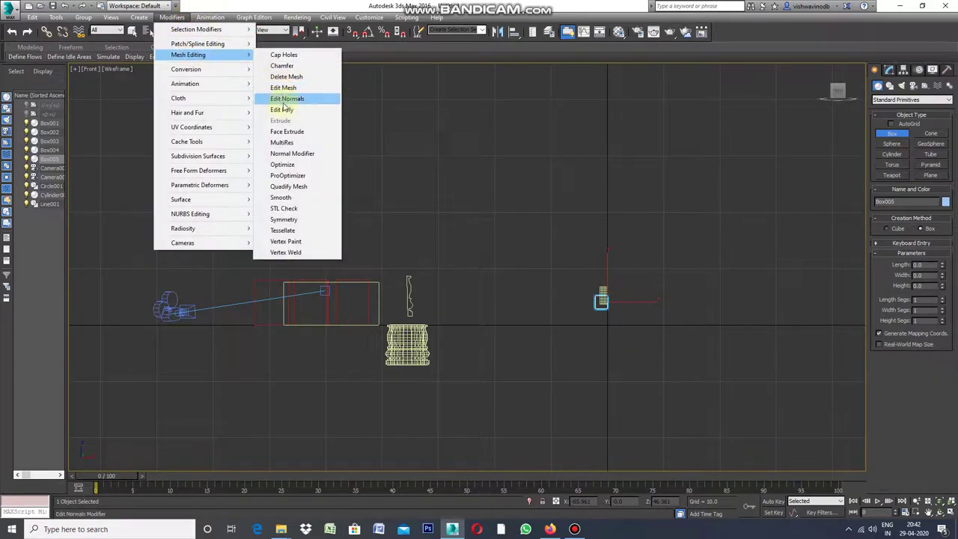
mouse_move(188, 55)
left_click(288, 110)
left_click(884, 277)
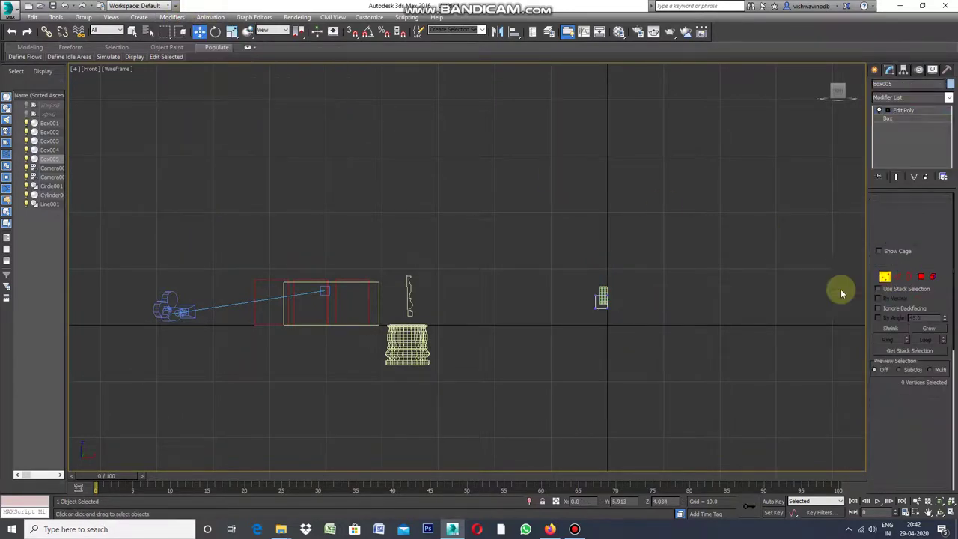
scroll(599, 317, "up", 4)
mouse_move(596, 268)
left_mouse_down()
mouse_move(583, 327)
mouse_move(449, 302)
left_mouse_up()
scroll(581, 321, "down", 2)
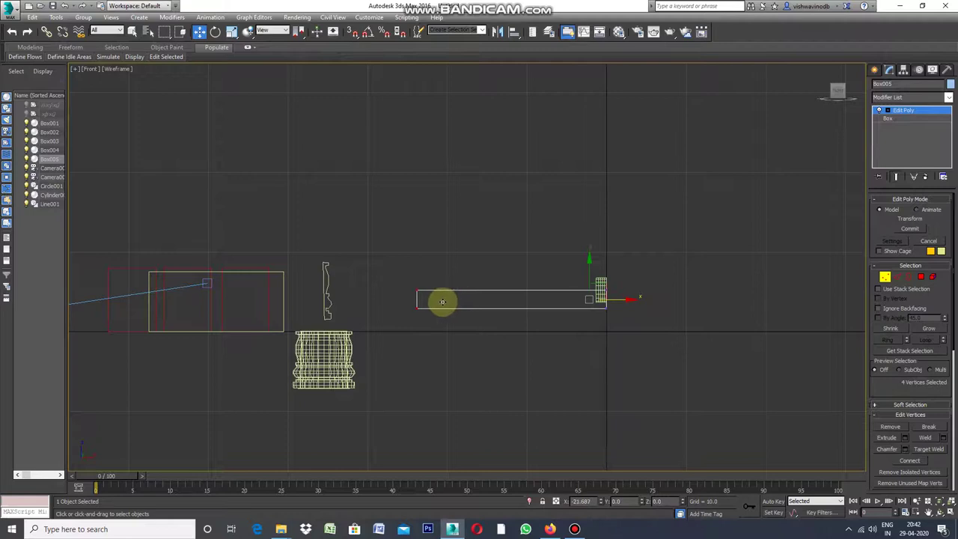
left_click(541, 338)
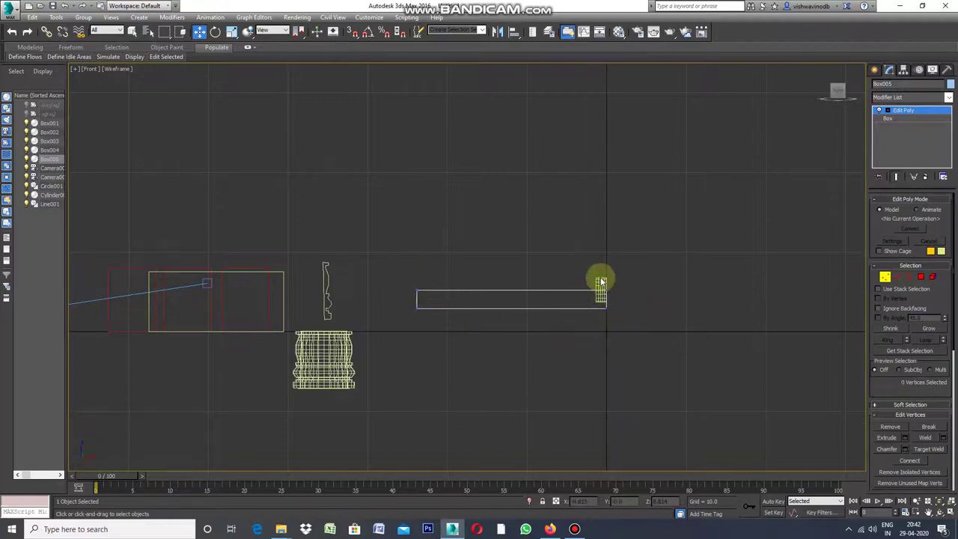
left_click(874, 69)
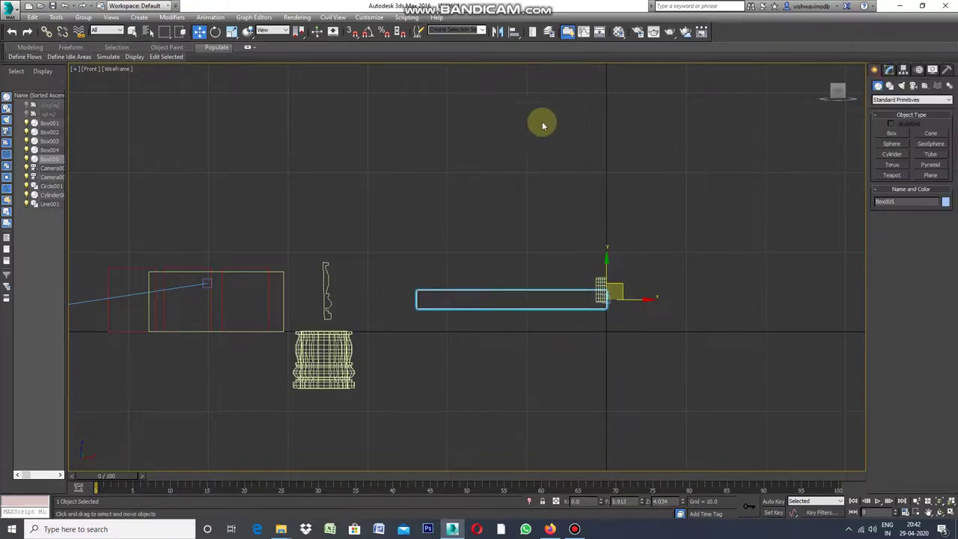
Add a second Edit Poly modifier and adjust the vertices at the box's right end
left_click(171, 18)
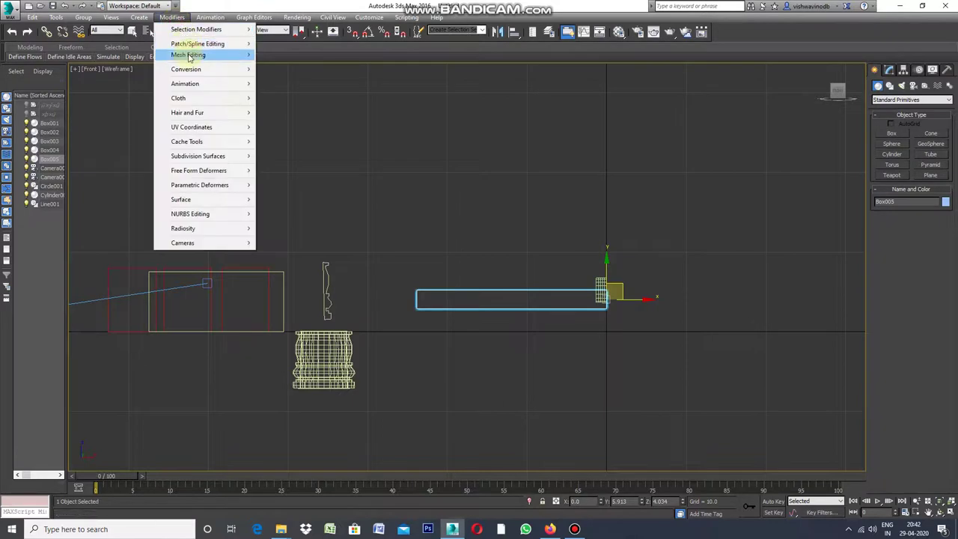
mouse_move(188, 56)
left_click(299, 107)
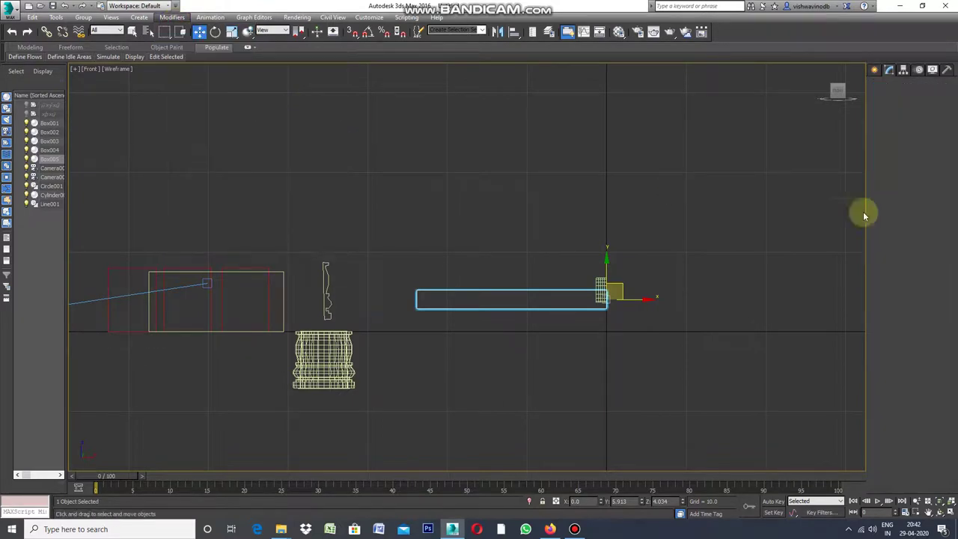
left_click(885, 277)
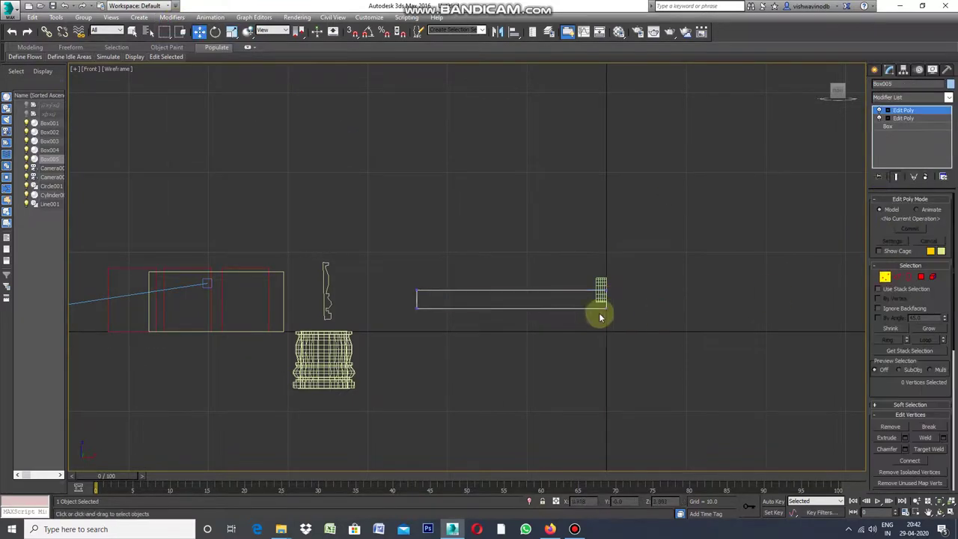
scroll(599, 318, "up", 3)
left_click_drag(598, 252, 578, 329)
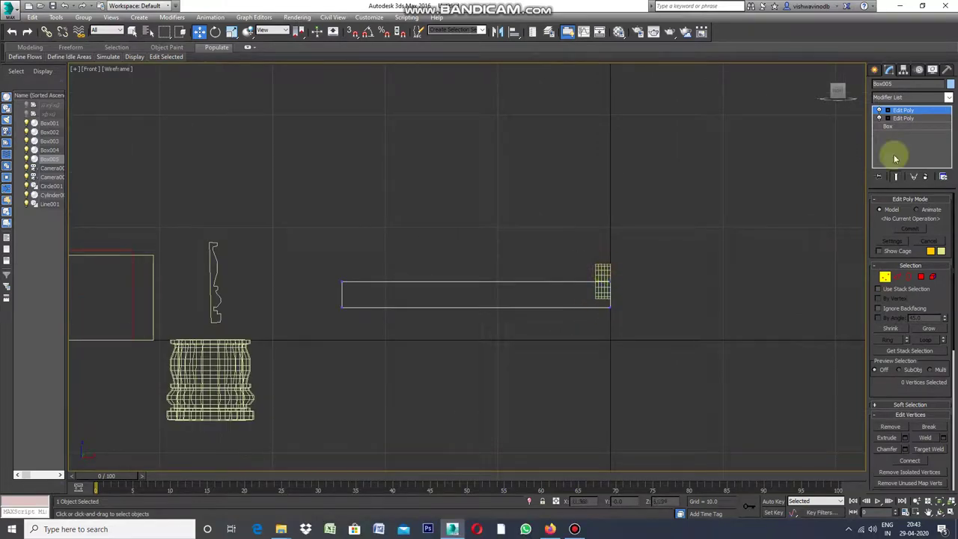
left_click(875, 69)
left_click(849, 133)
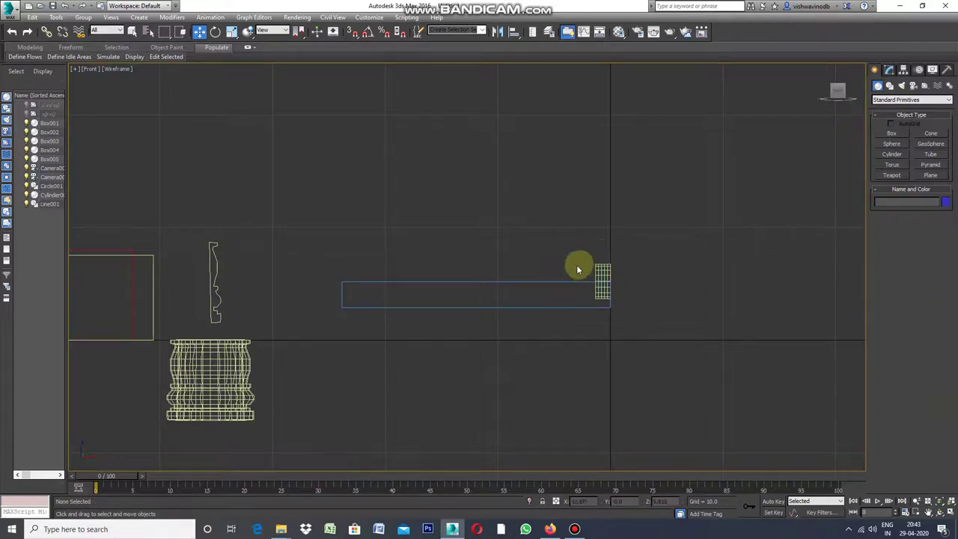
Disconnect from the Wi-Fi network and select the small cylinder at the box's right end
left_click(598, 270)
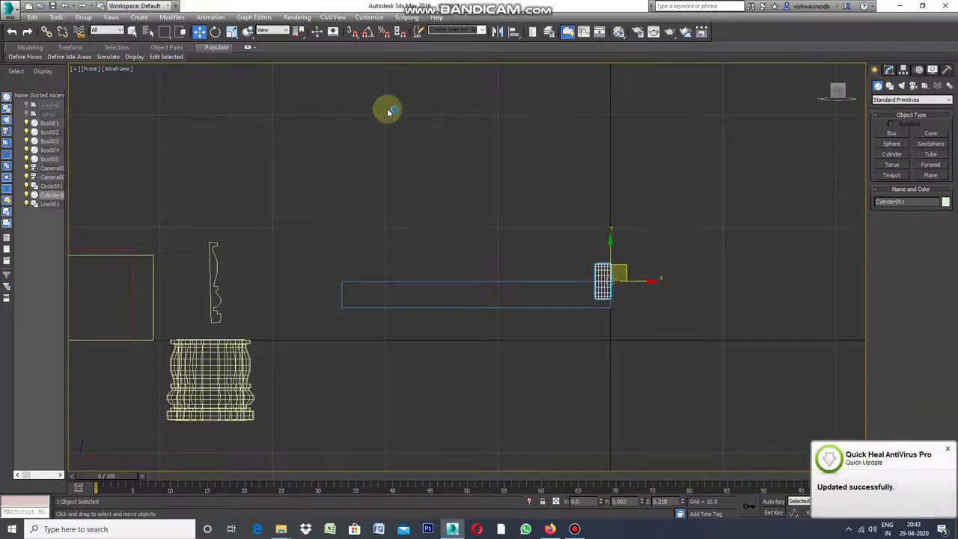
left_click(860, 526)
left_click(915, 293)
left_click(639, 208)
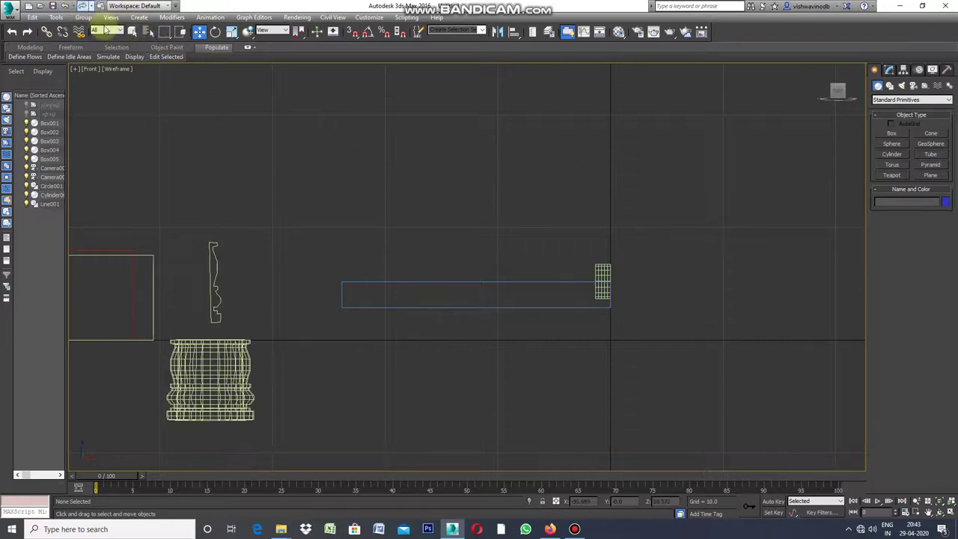
left_click(173, 17)
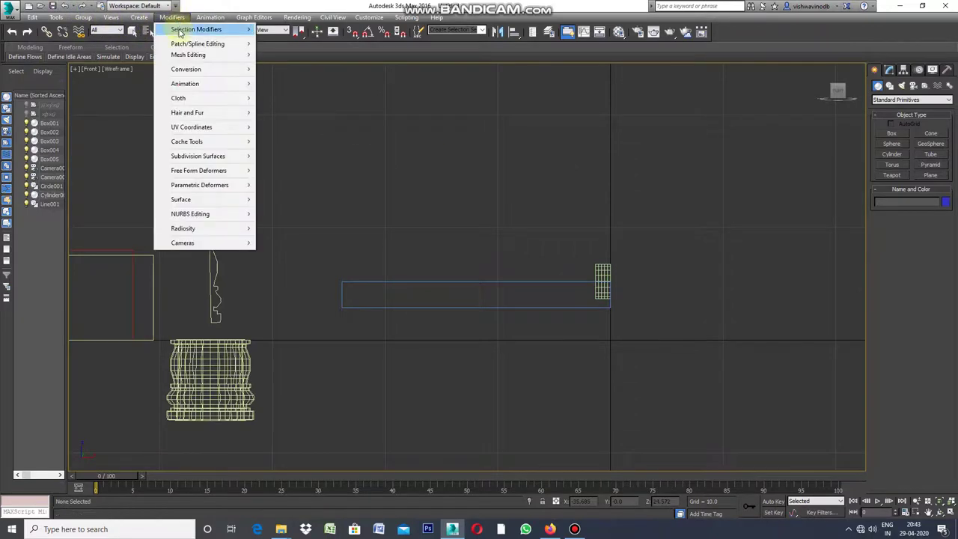
mouse_move(188, 55)
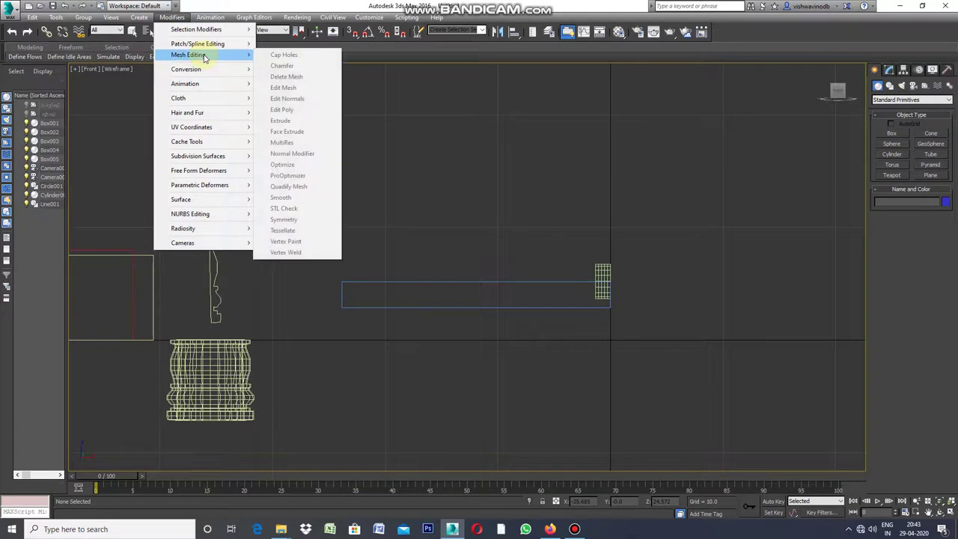
left_click(608, 273)
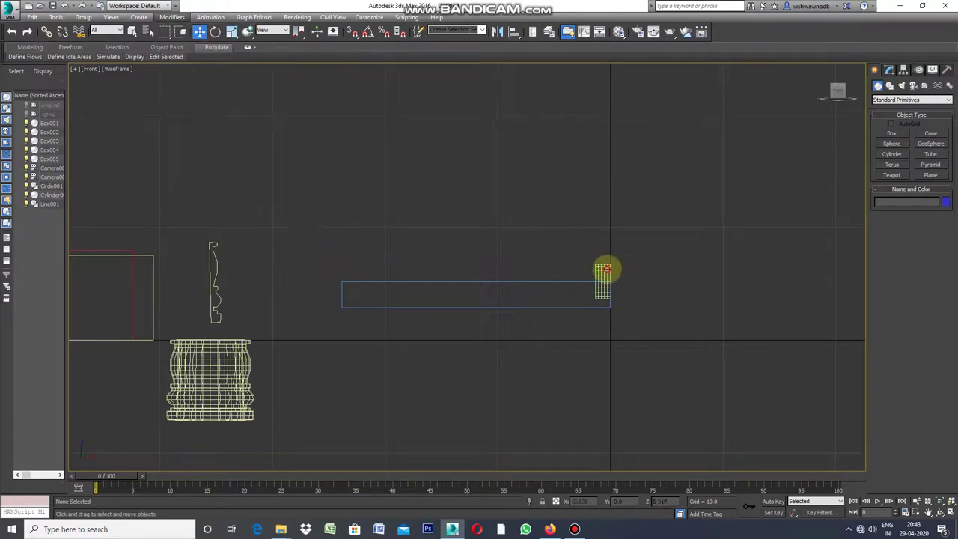
left_click(602, 269)
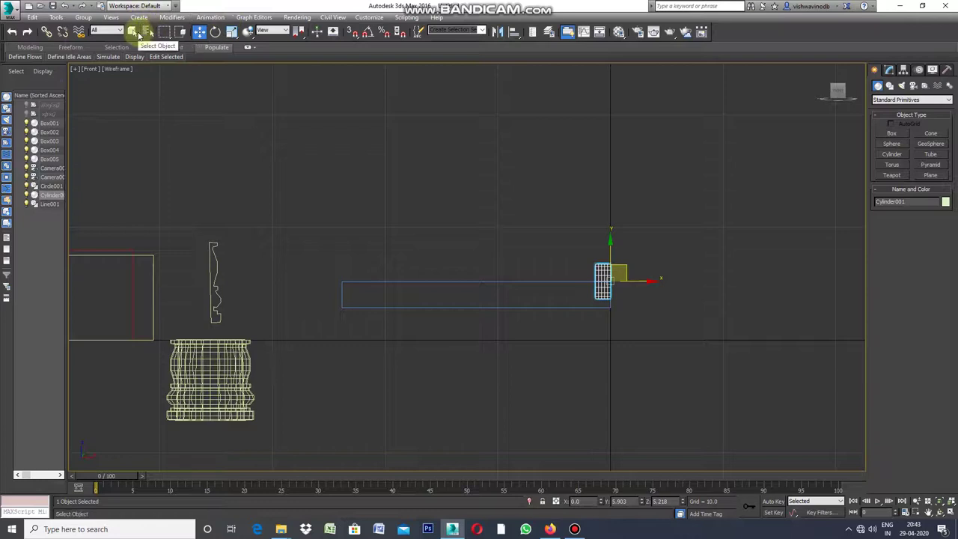
Add Edit Poly to Cylinder001 and pull its end vertices left across the box's length
left_click(169, 17)
mouse_move(186, 69)
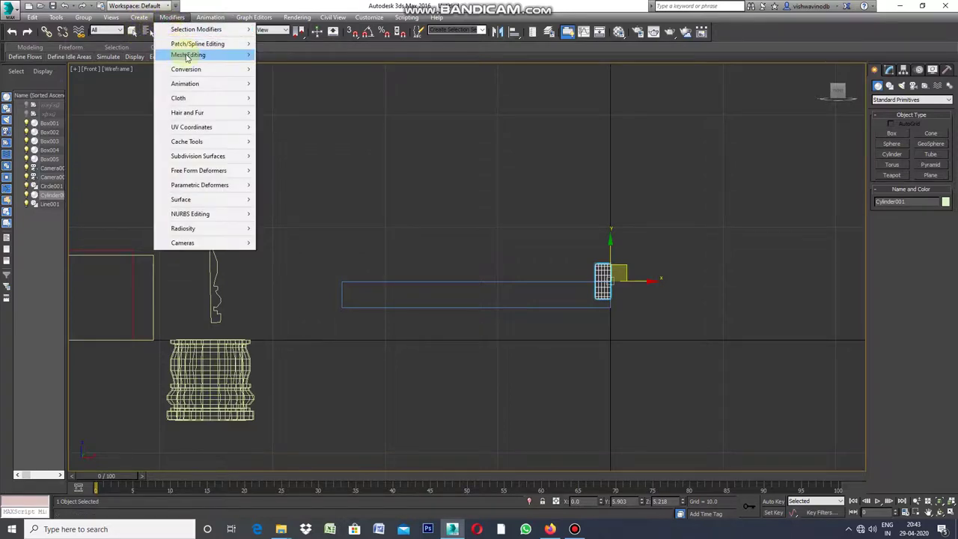
left_click(281, 109)
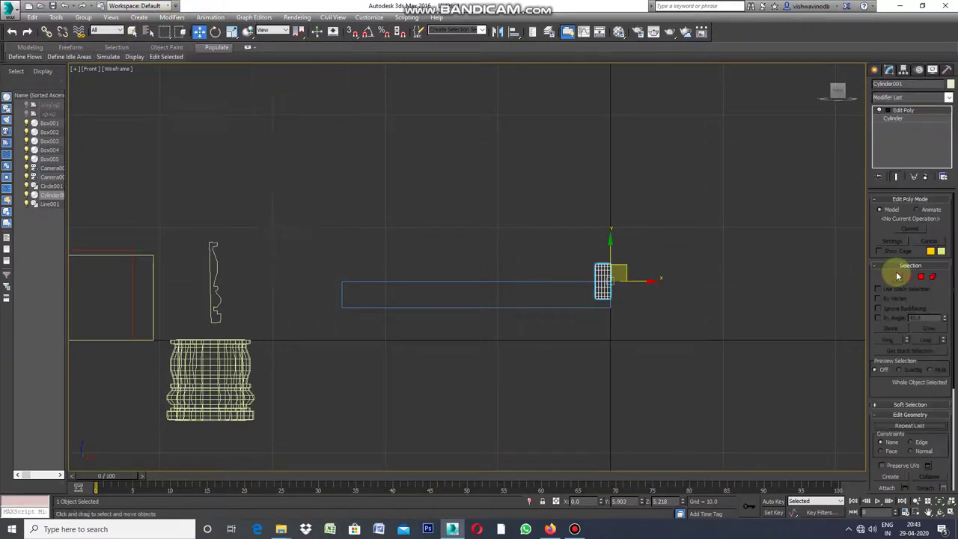
left_click(885, 278)
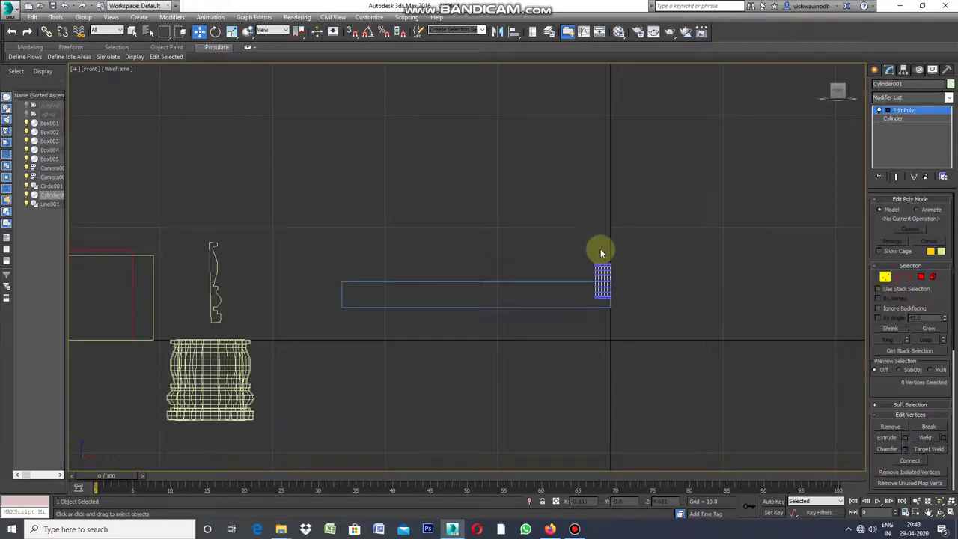
left_click_drag(606, 248, 573, 342)
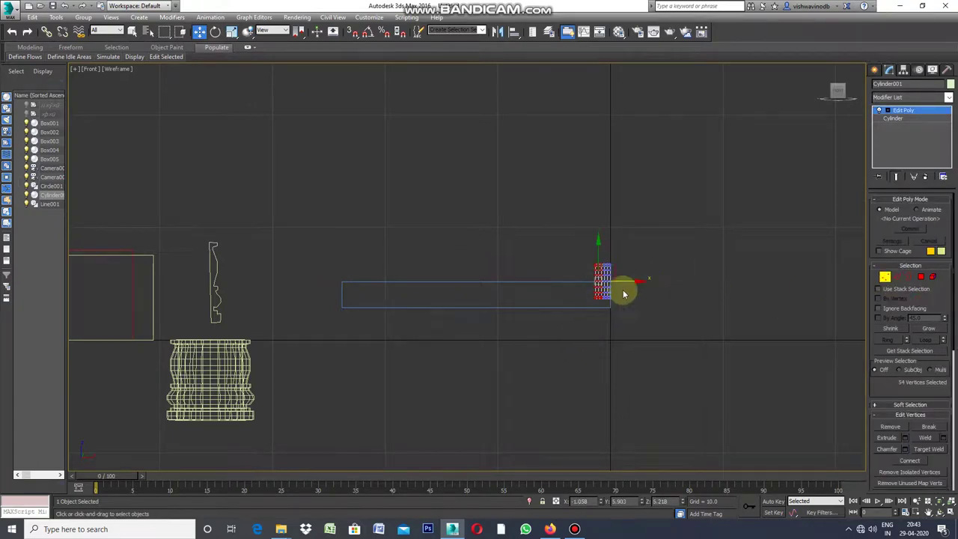
left_click_drag(621, 280, 373, 282)
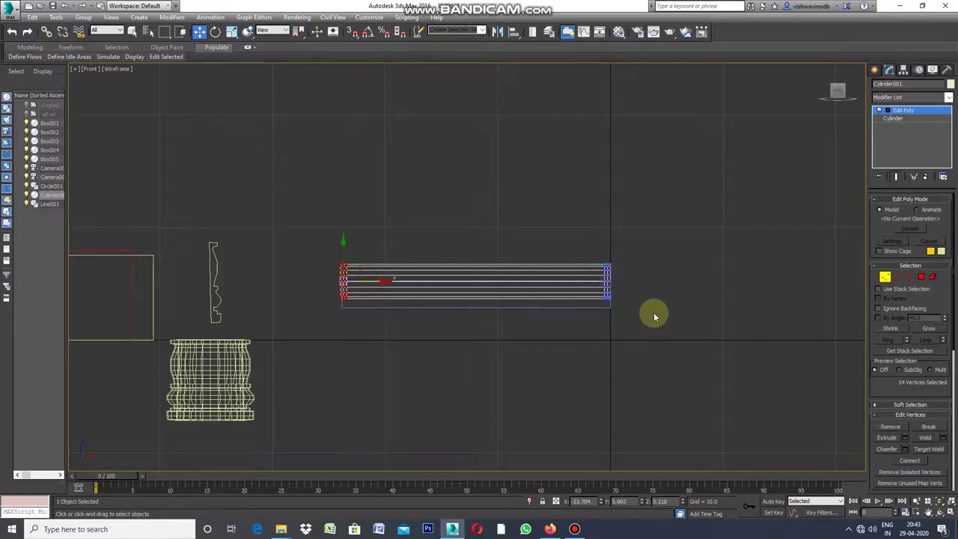
scroll(688, 316, "down", 4)
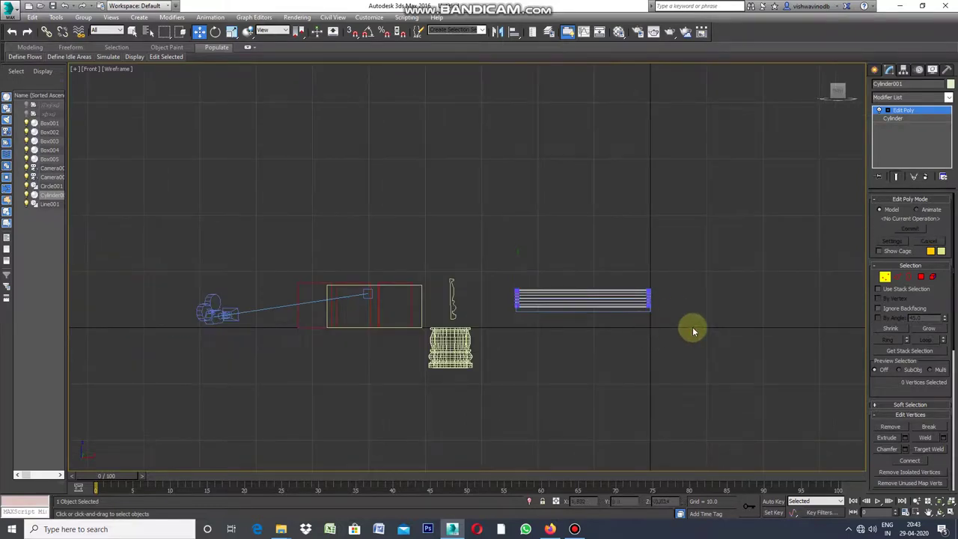
left_click(873, 70)
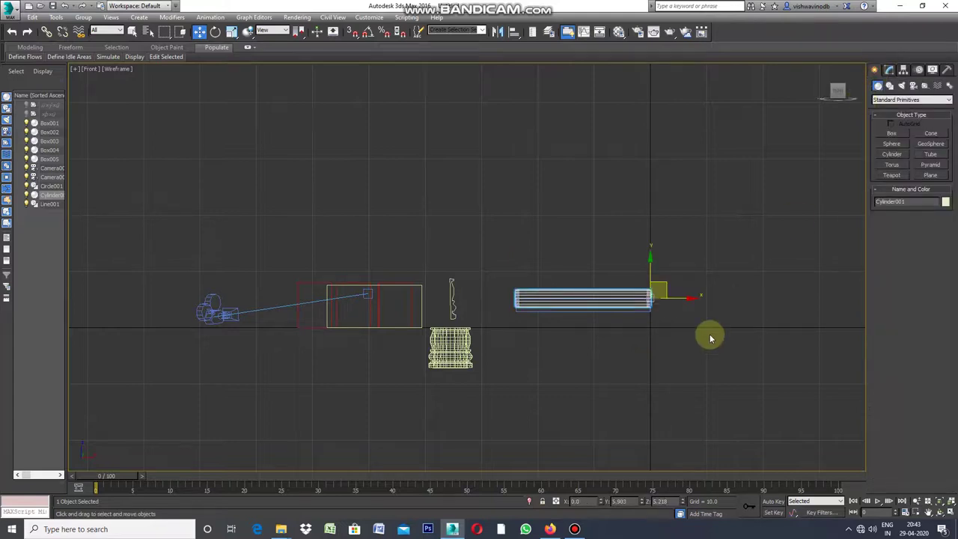
Select the flat box and cylinder together and restore the four-viewport layout
left_click(679, 364)
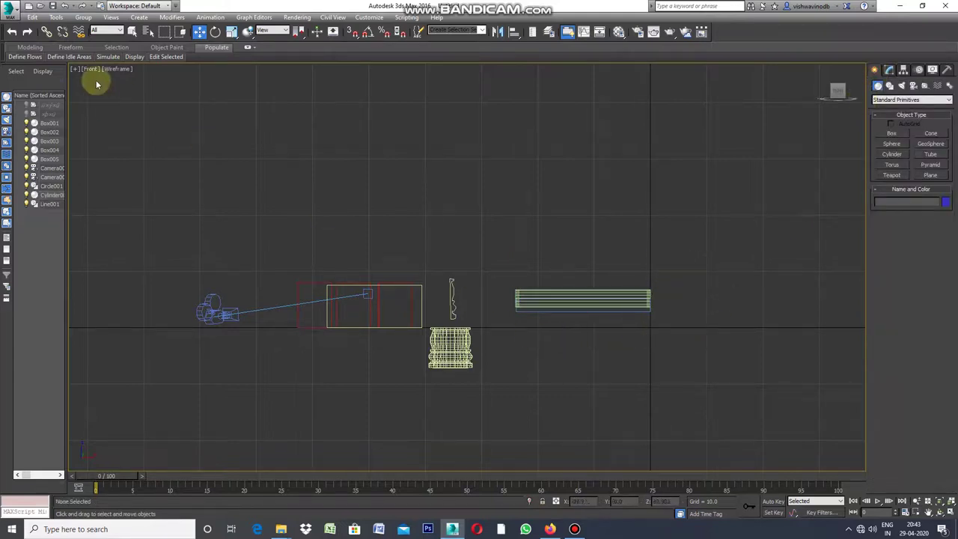
left_click_drag(673, 271, 494, 336)
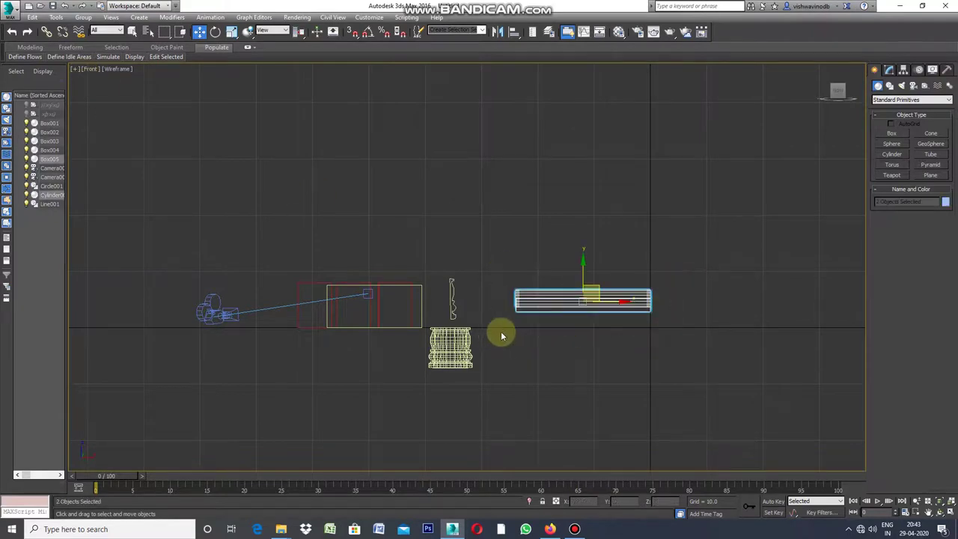
left_click(74, 69)
left_click(102, 79)
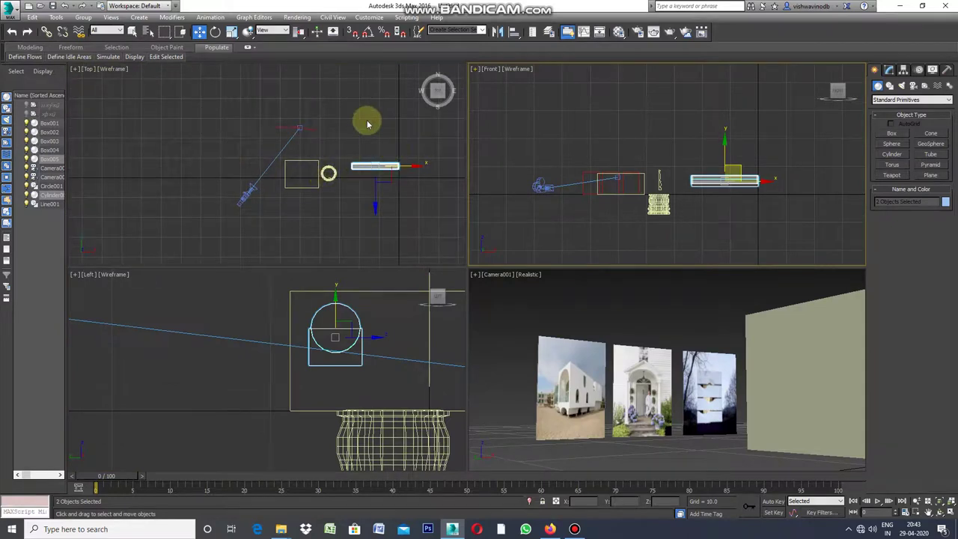
scroll(371, 128, "up", 2)
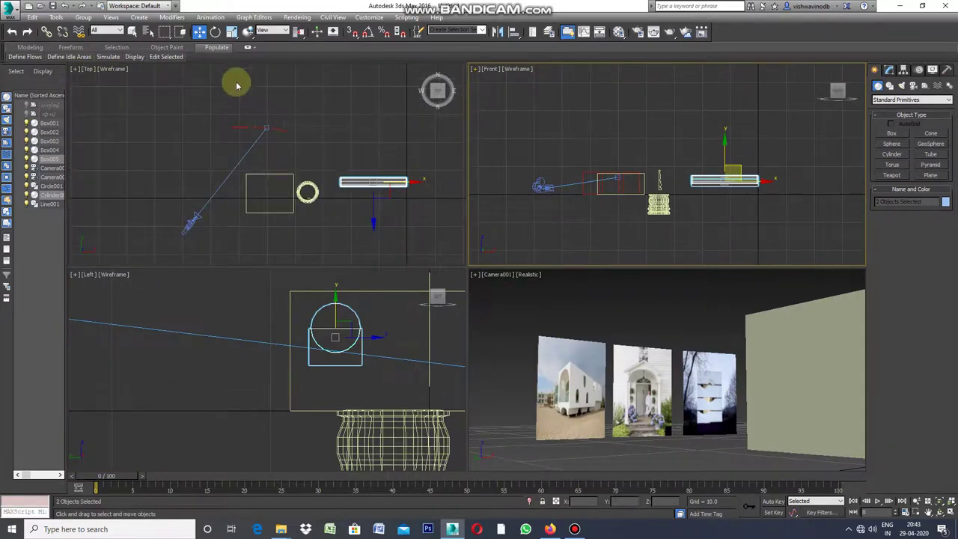
In the Top view, slide Cylinder001 and then Box005 left so they overlap at the wall
left_click(404, 182)
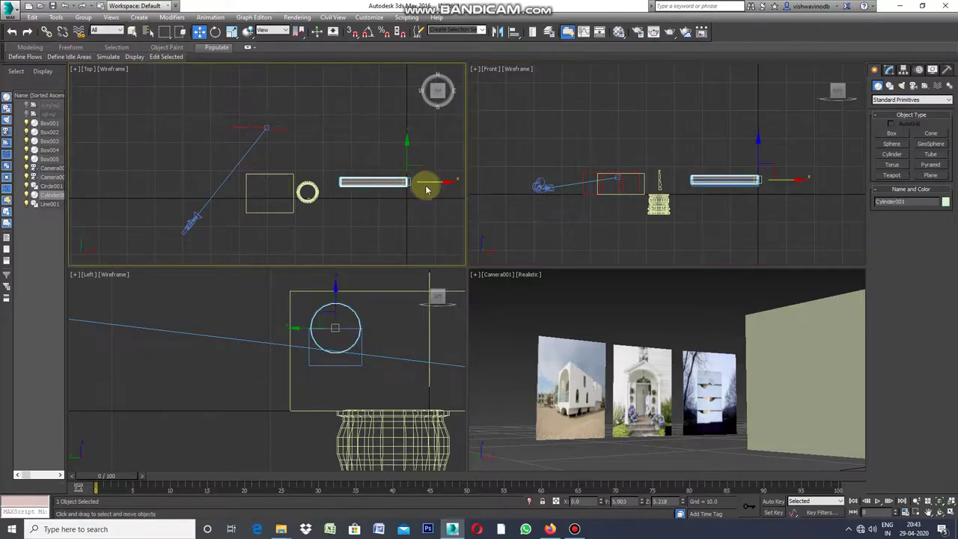
left_click_drag(427, 182, 328, 197)
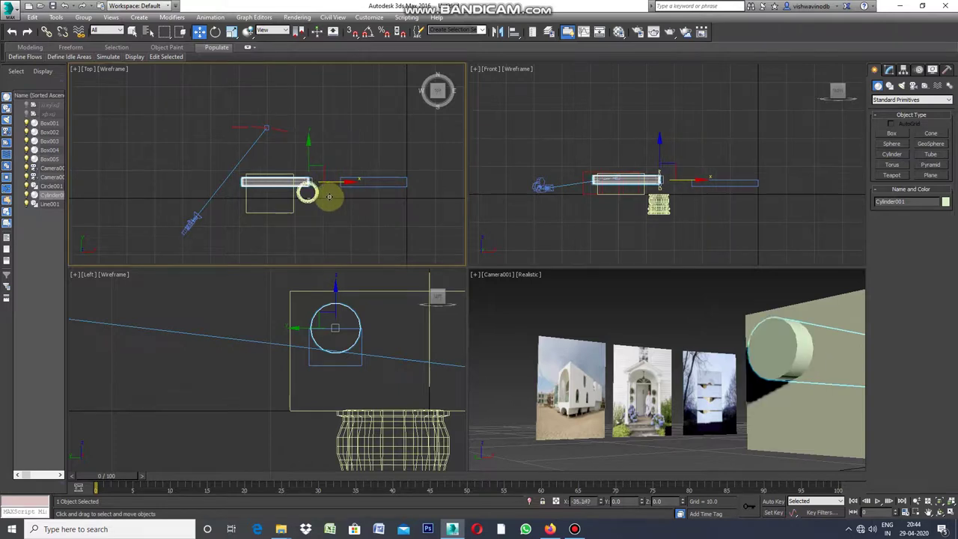
left_click(366, 194)
left_click(373, 184)
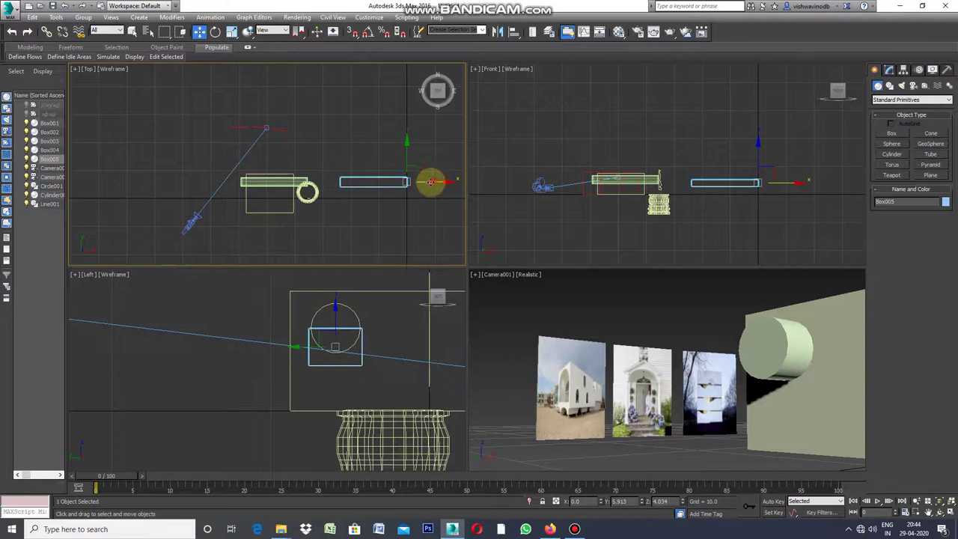
left_click_drag(433, 182, 336, 194)
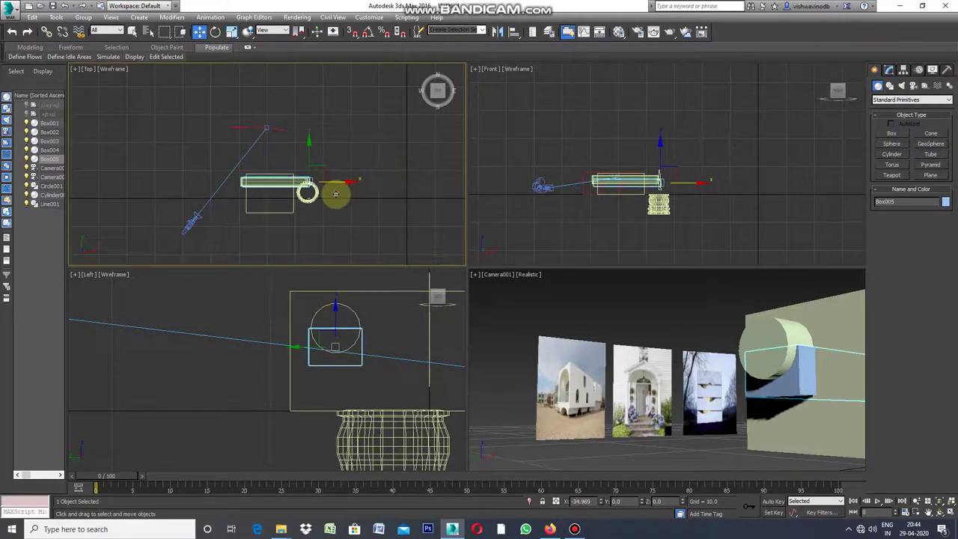
left_click_drag(335, 194, 333, 195)
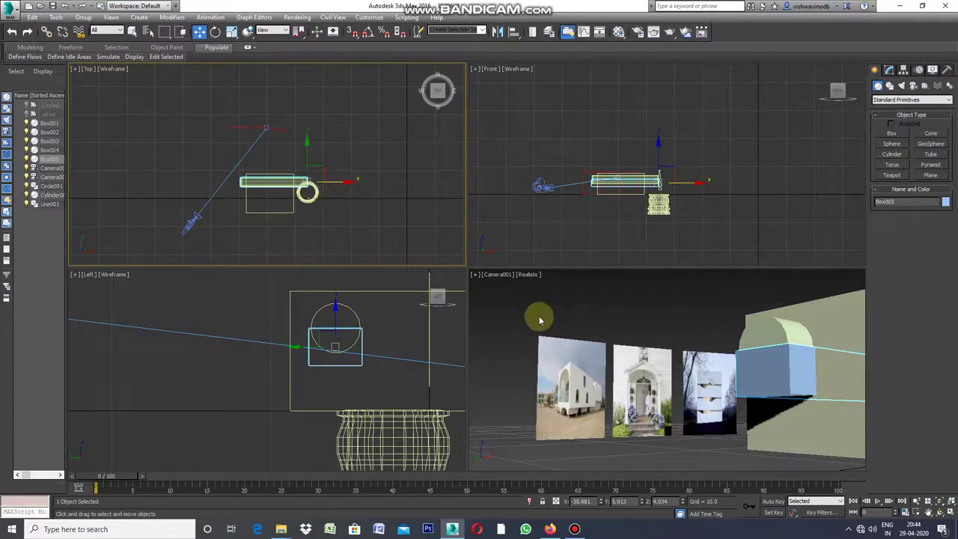
left_click(476, 275)
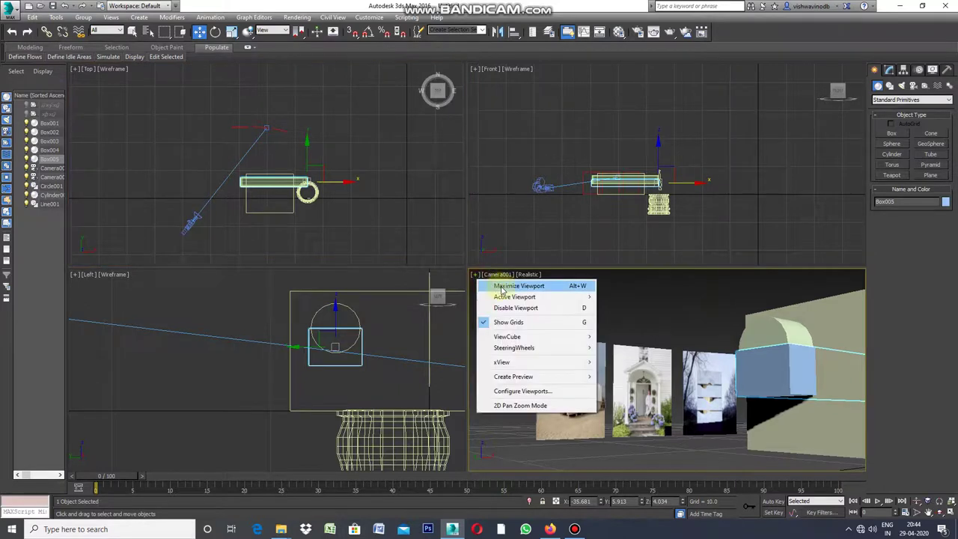
Maximize the Camera viewport and turn Box005 into a Boolean compound object (Subtraction A-B)
left_click(502, 284)
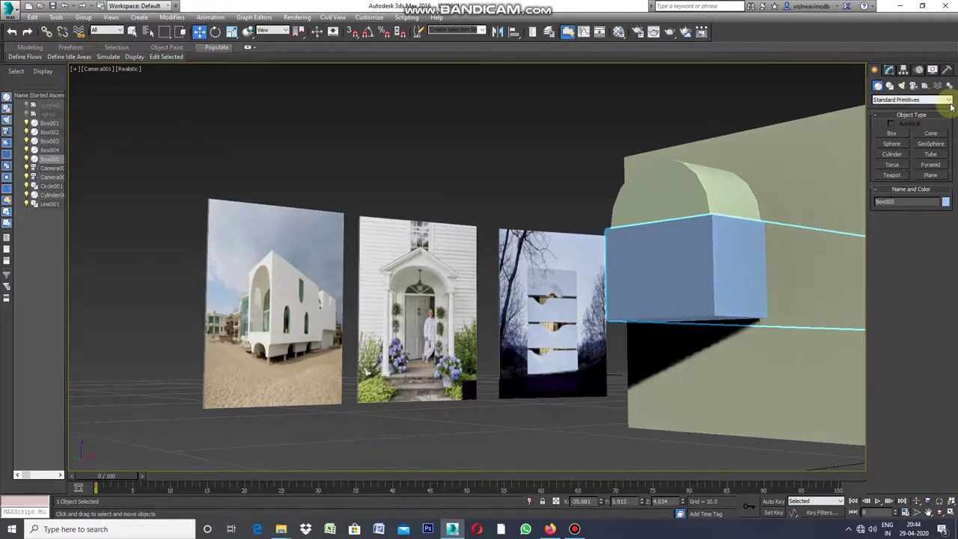
left_click(949, 103)
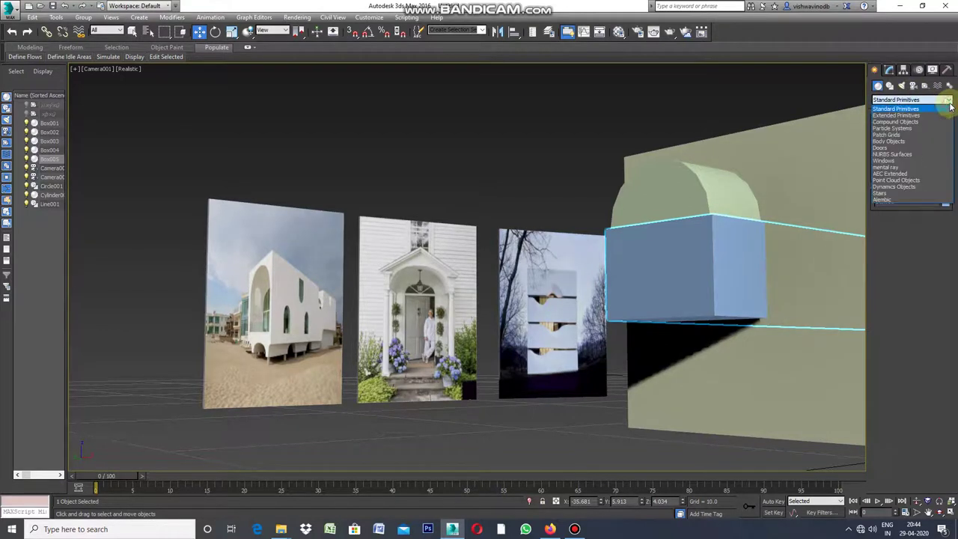
left_click(915, 122)
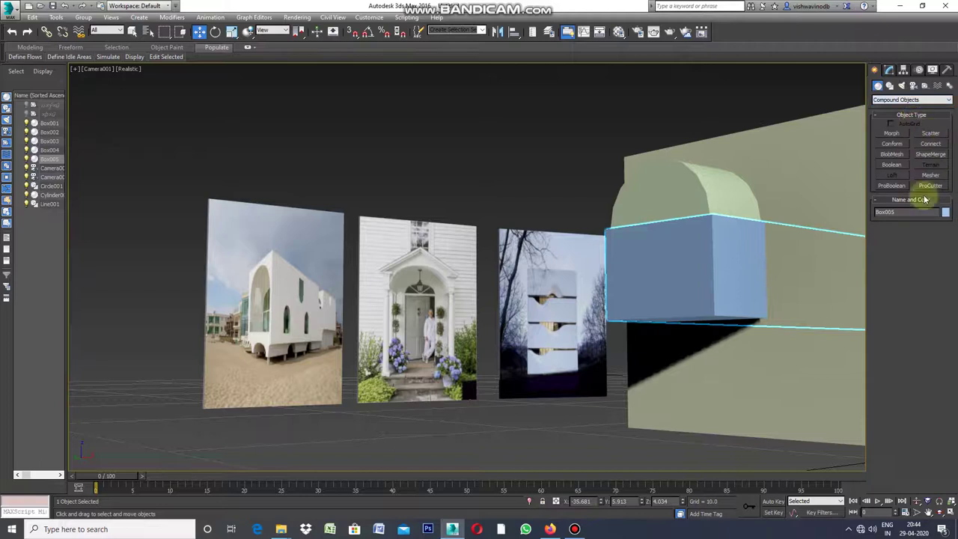
left_click(892, 165)
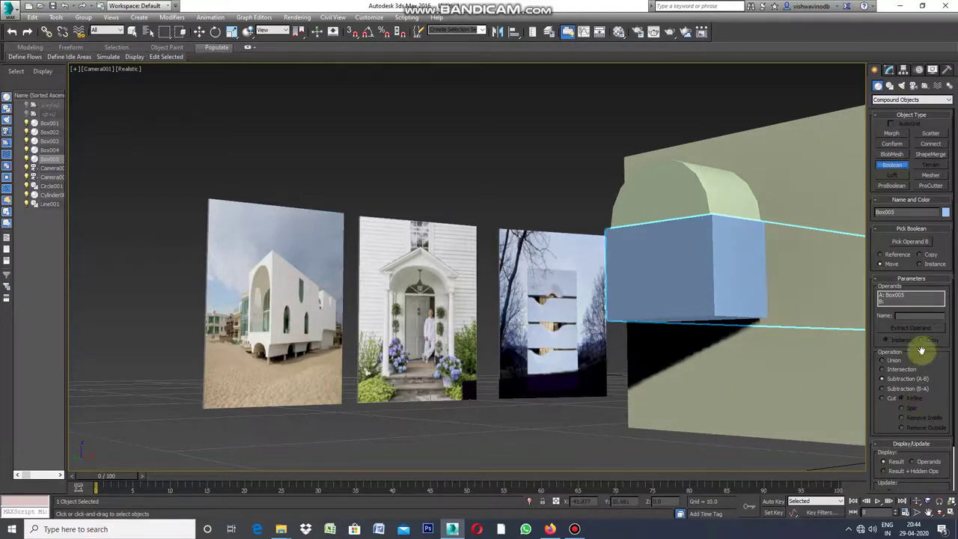
left_click(910, 243)
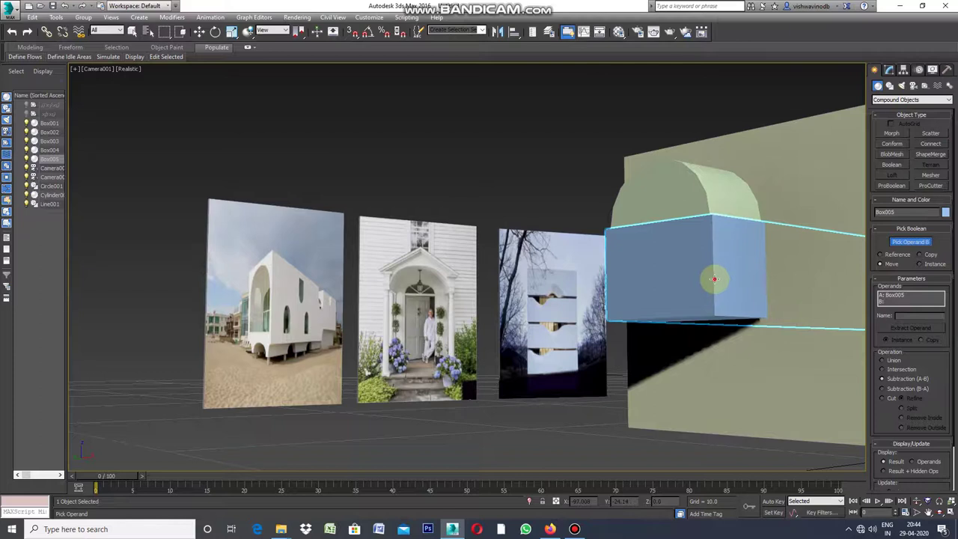
left_click(714, 279)
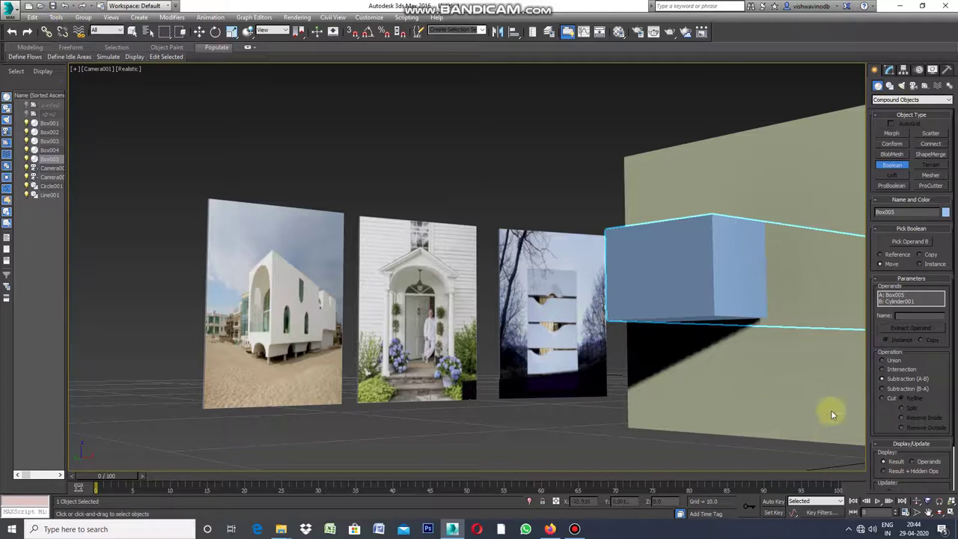
left_click(882, 369)
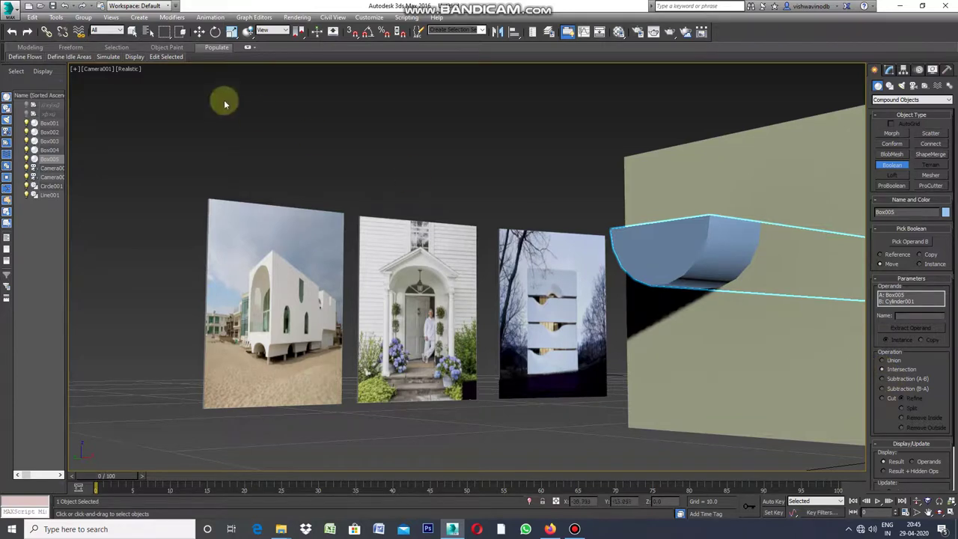
left_click(65, 7)
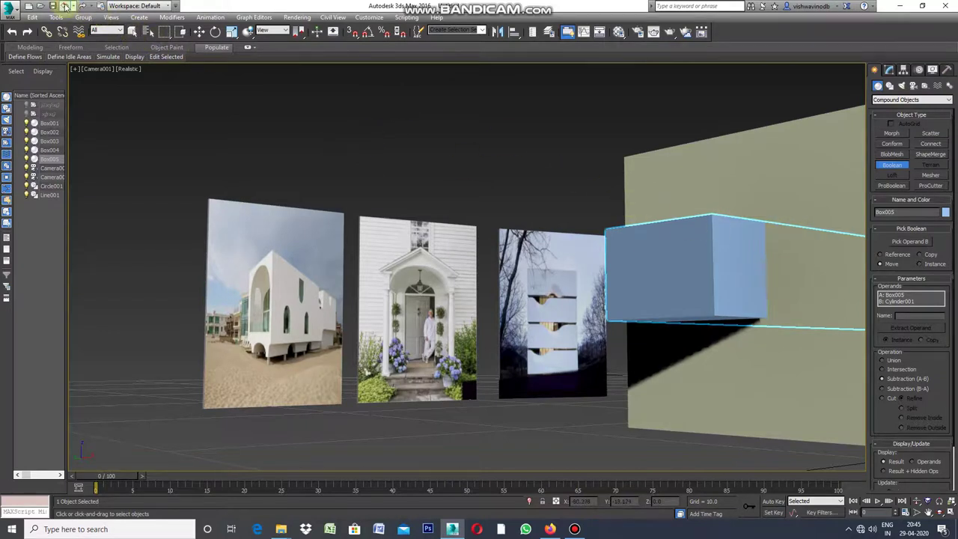
left_click(65, 6)
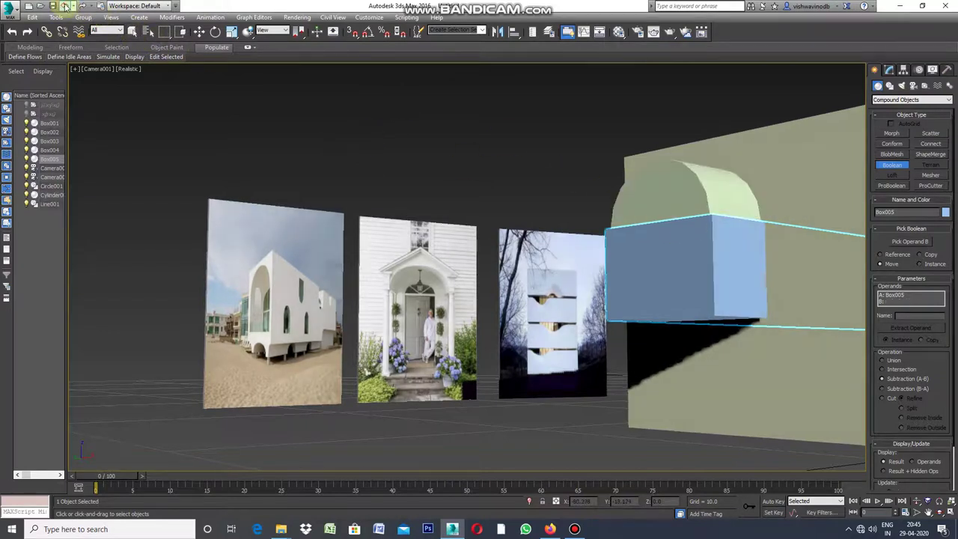
left_click(526, 436)
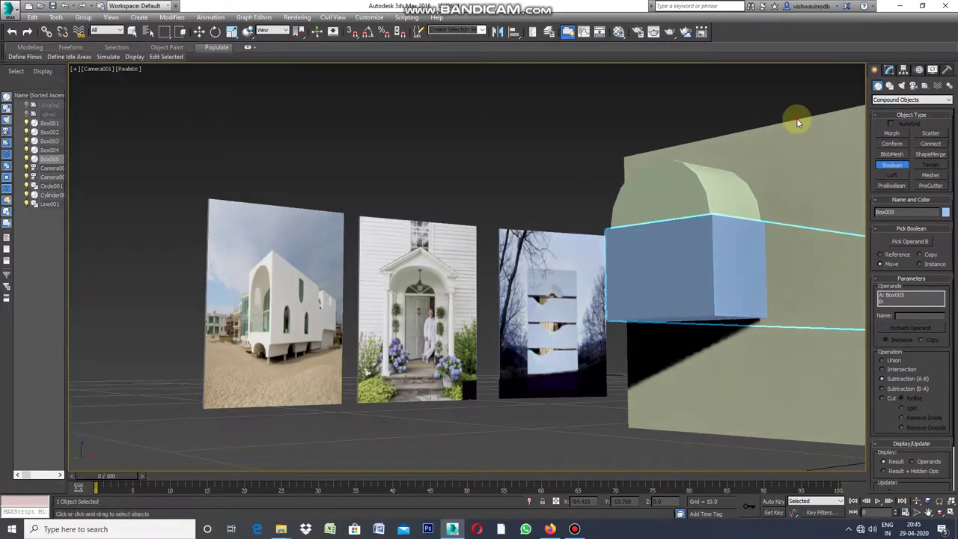
Select wall Box004 and make it a Boolean that subtracts the blue Box005
left_click(949, 100)
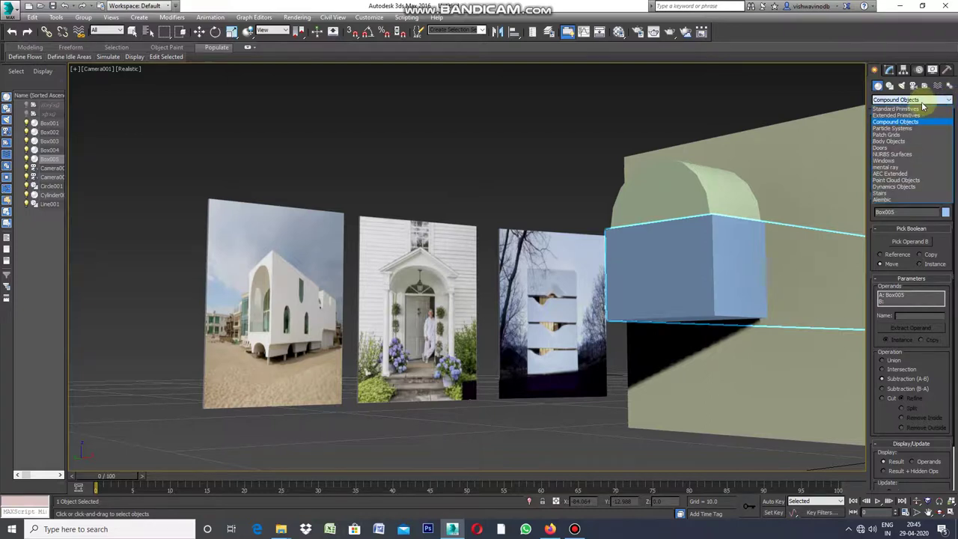
left_click(920, 110)
left_click(794, 98)
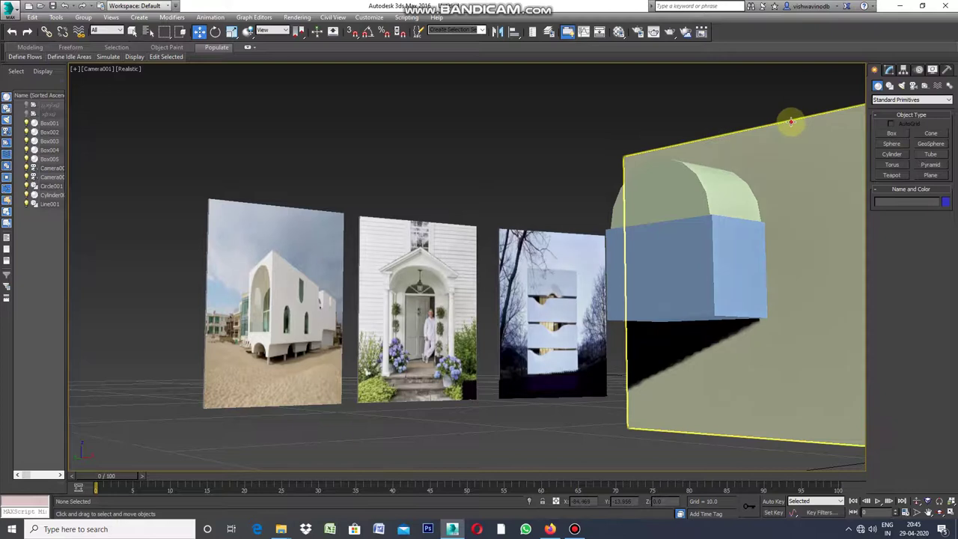
left_click(790, 114)
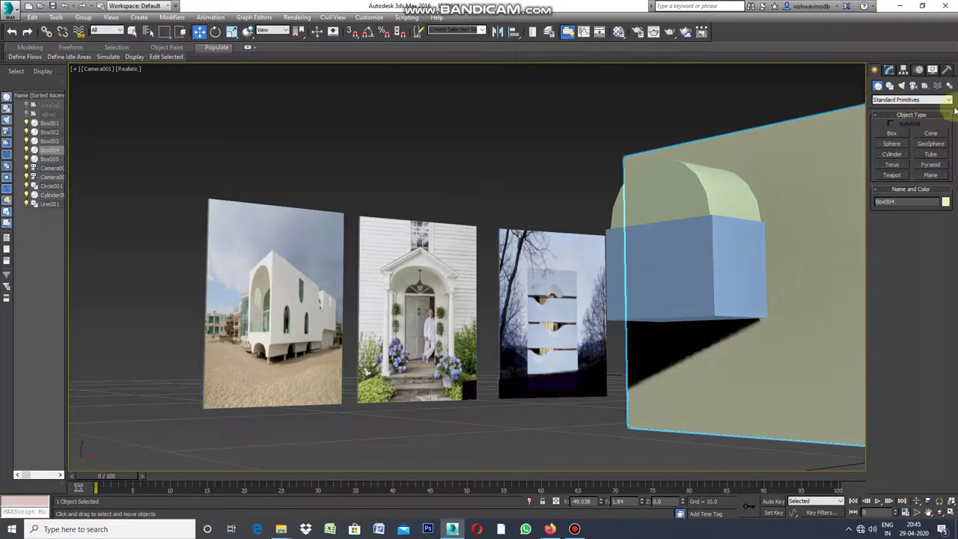
left_click(949, 100)
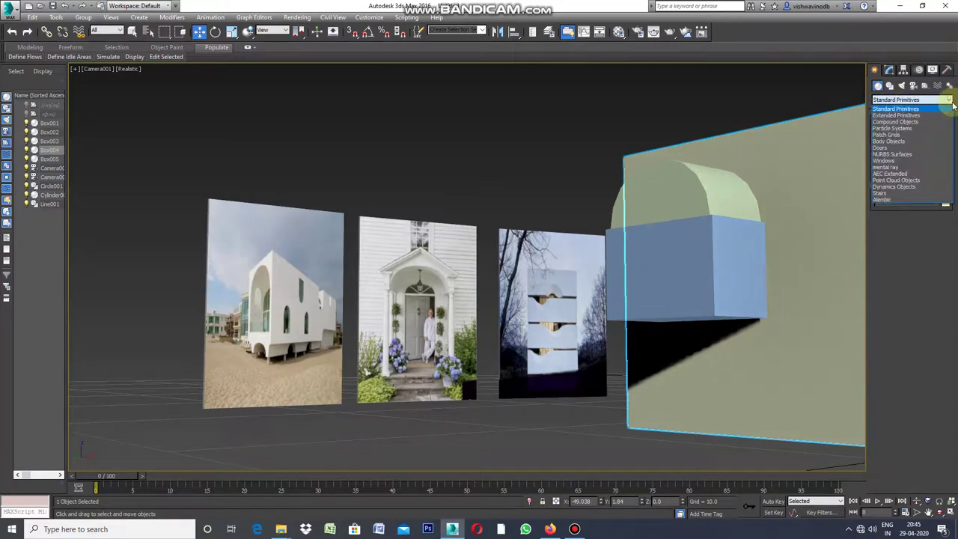
left_click(910, 122)
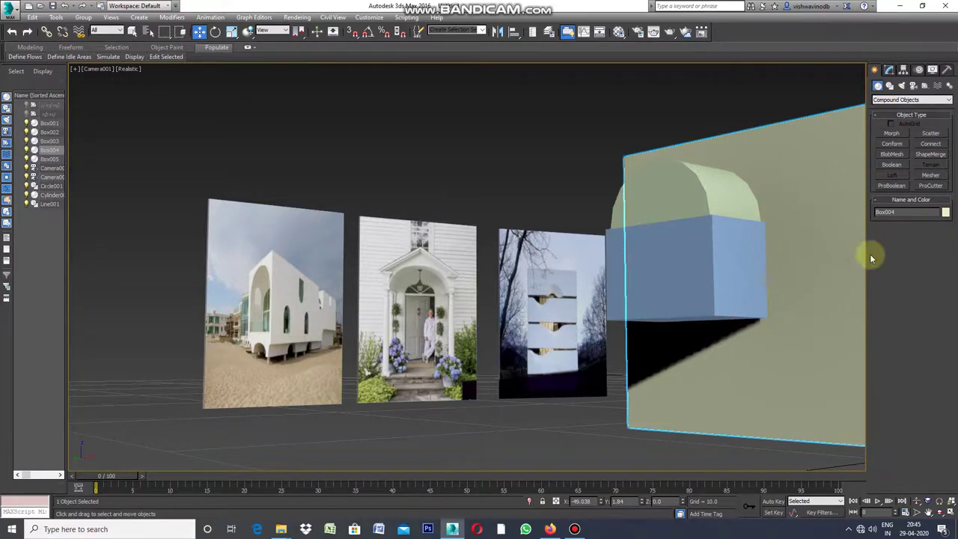
left_click(892, 165)
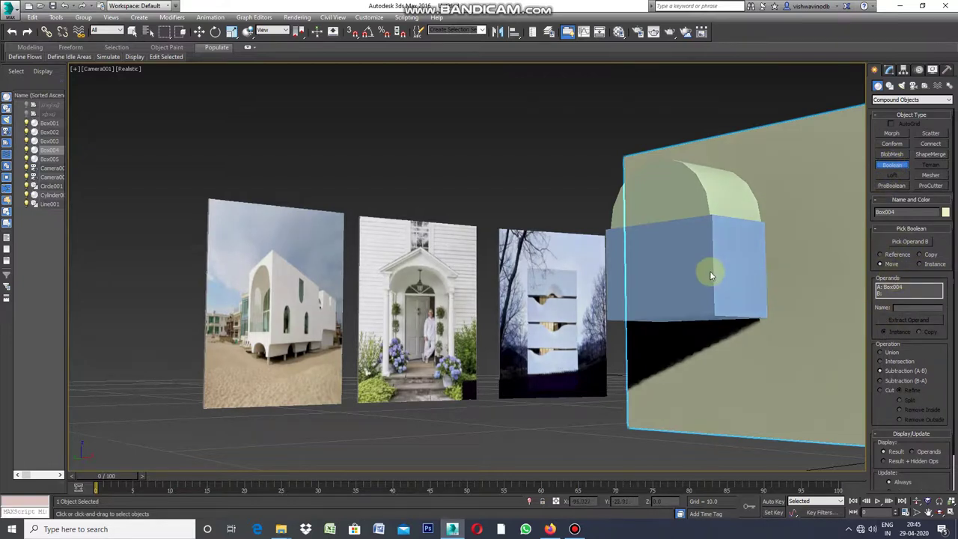
left_click(908, 242)
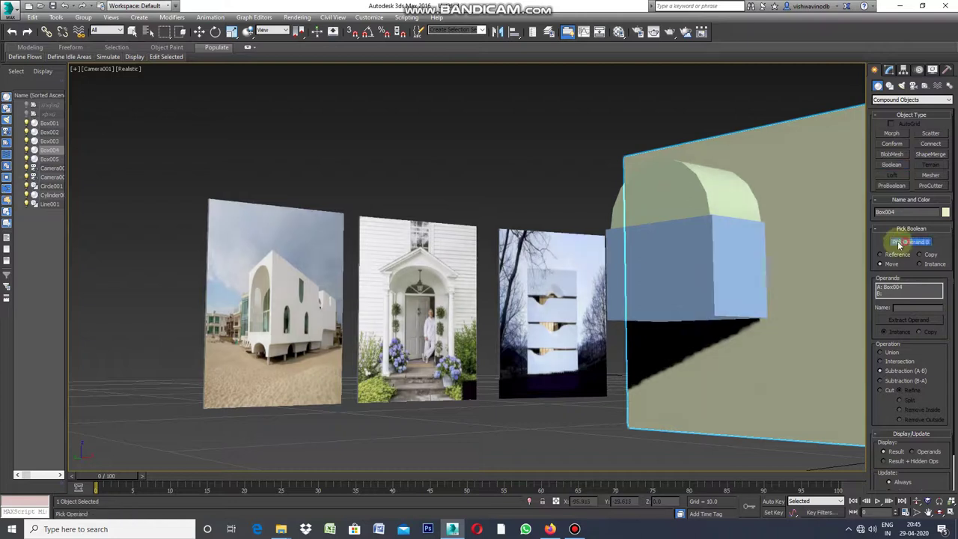
left_click(713, 281)
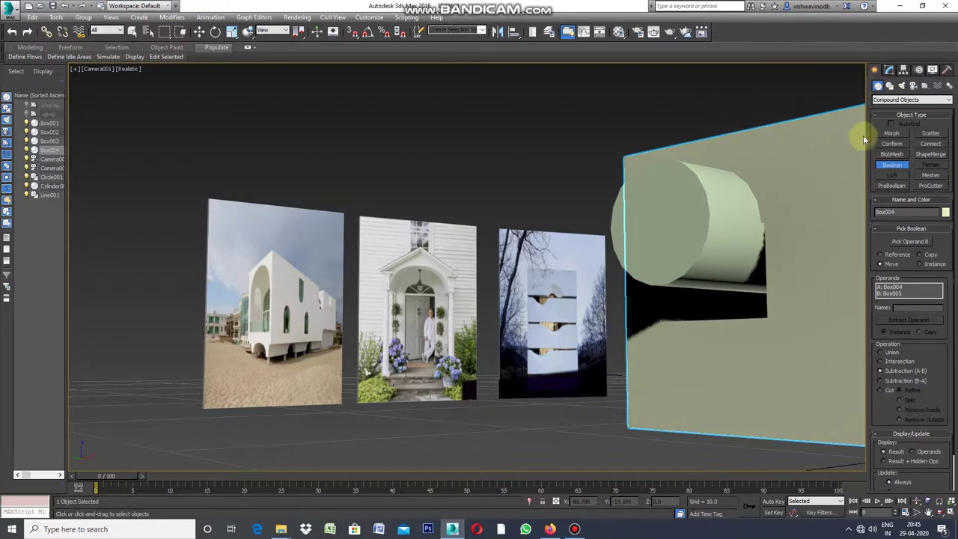
left_click(948, 100)
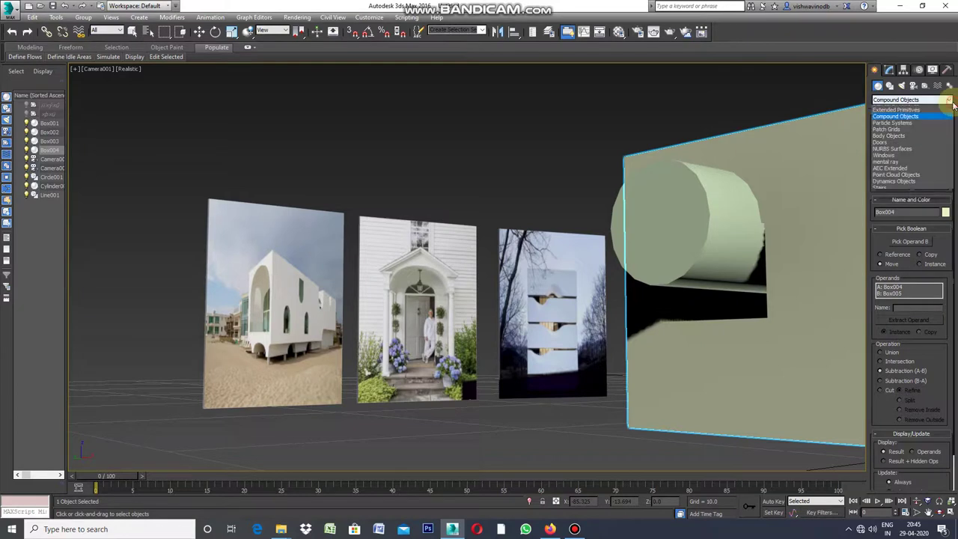
Subtract Cylinder001 from wall Box004 with a second Boolean, then open the Material Editor
left_click(898, 105)
left_click(781, 97)
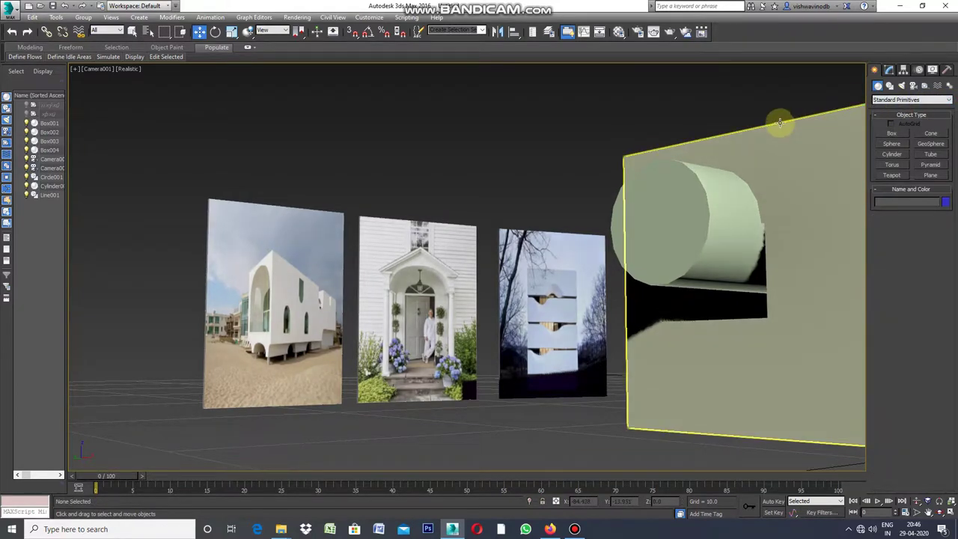
left_click(779, 121)
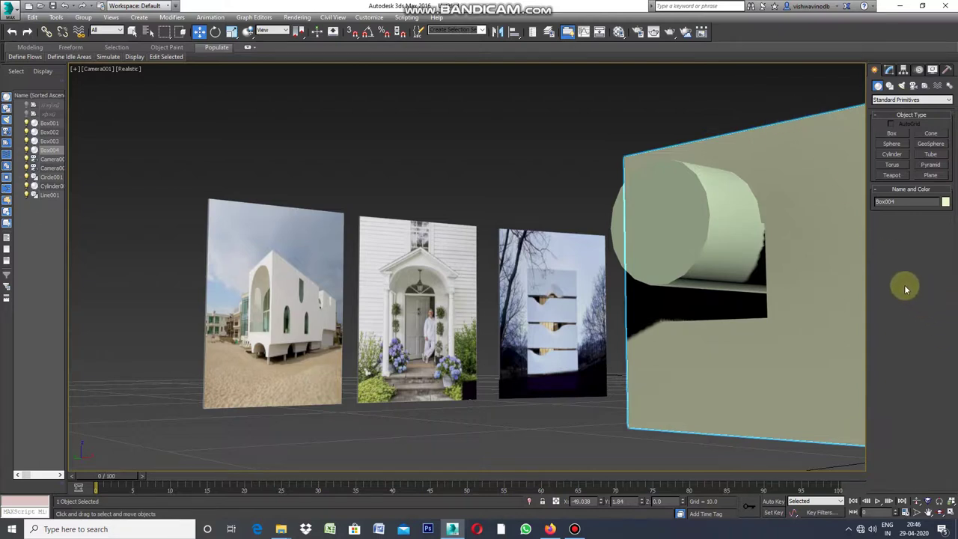
left_click(948, 102)
left_click(906, 122)
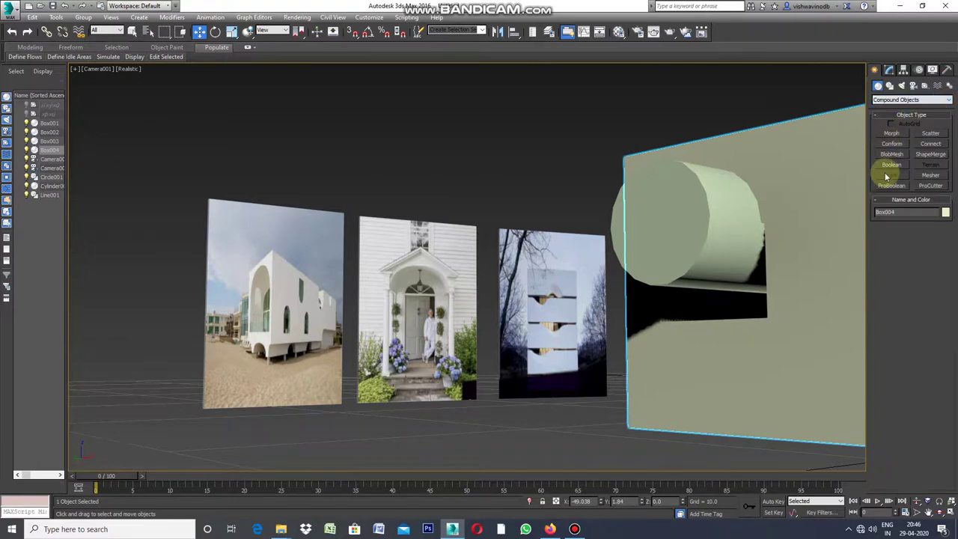
left_click(892, 164)
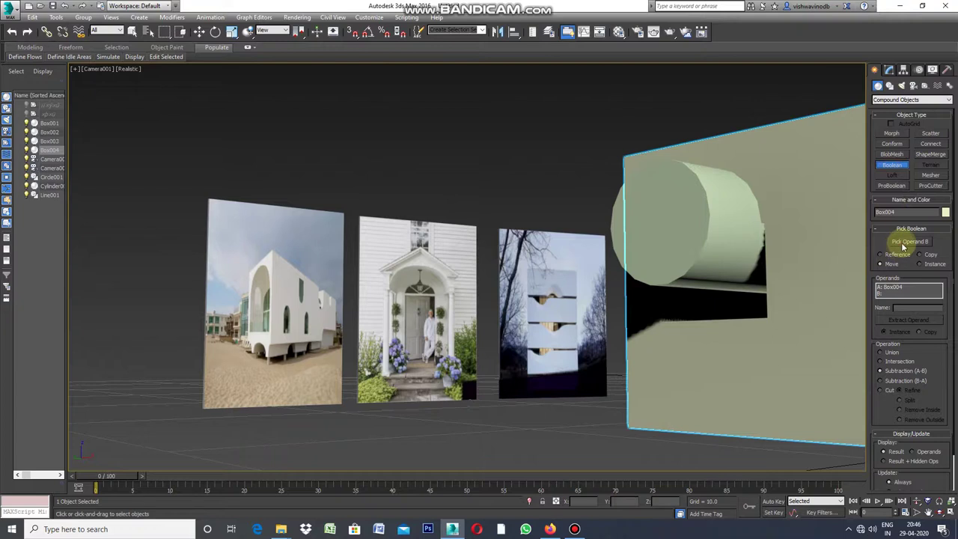
left_click(903, 246)
left_click(707, 202)
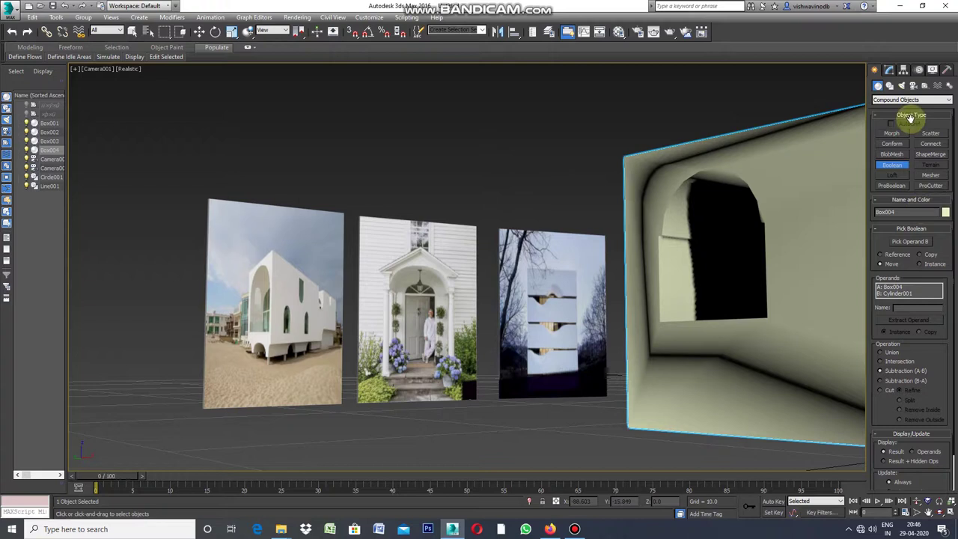
left_click(618, 31)
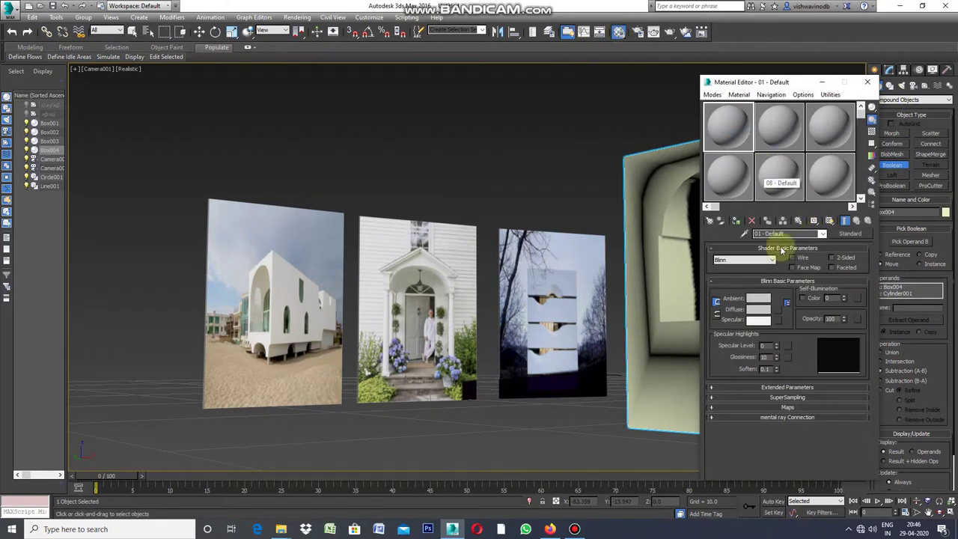
Change the material type to Architectural and set its diffuse colour to white
left_click(850, 234)
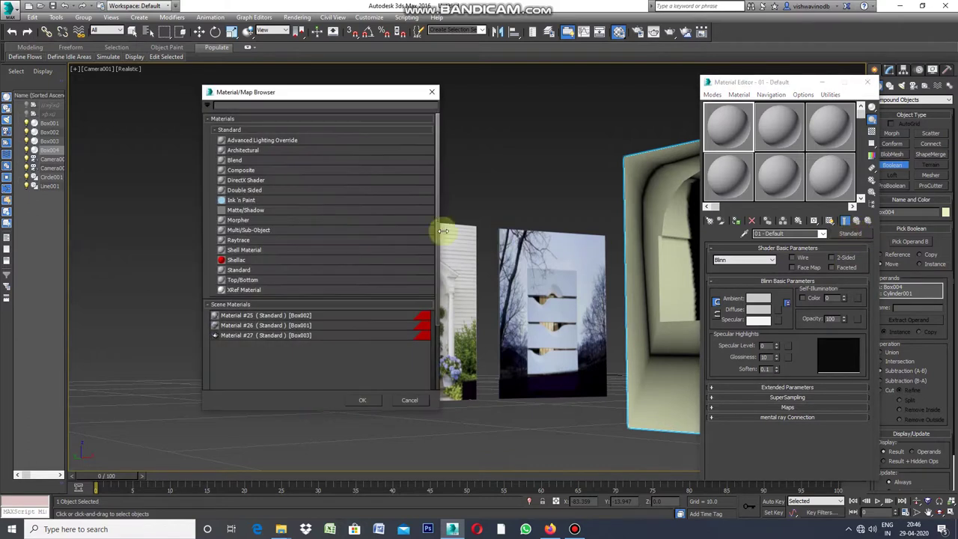
left_click(273, 151)
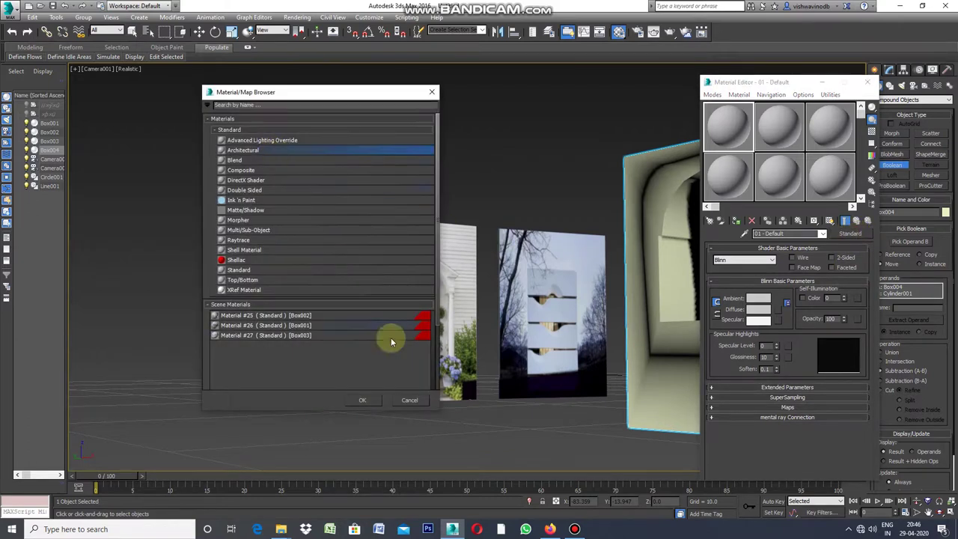
left_click(366, 401)
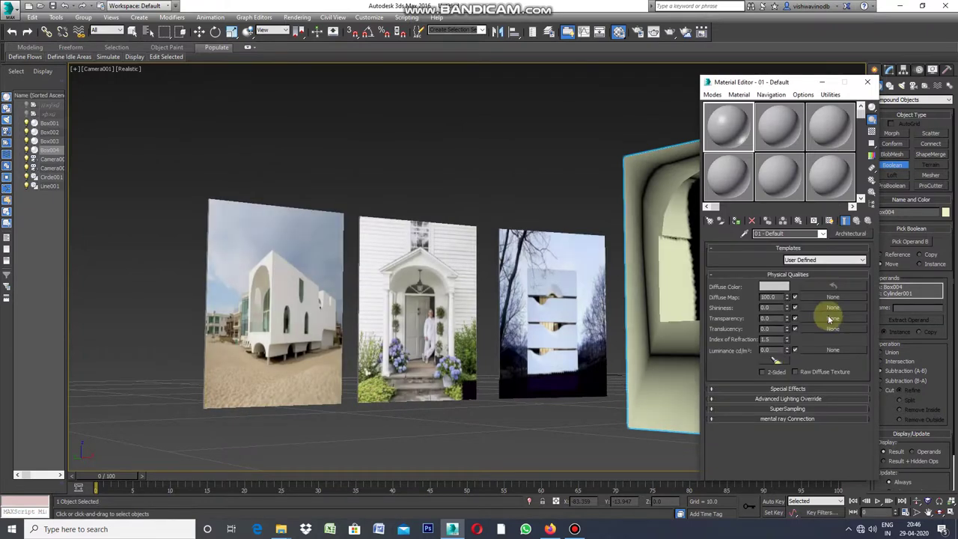
left_click(773, 286)
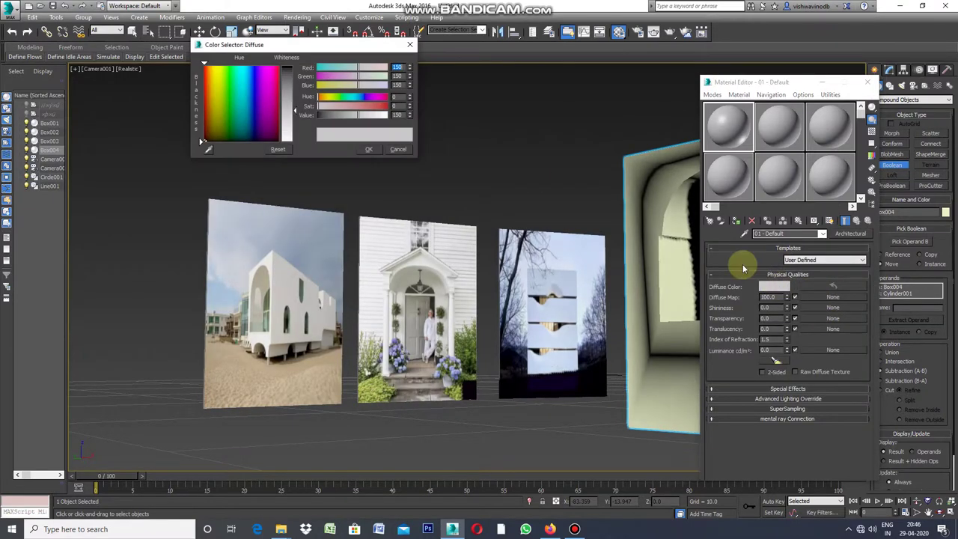
left_click_drag(295, 112, 383, 139)
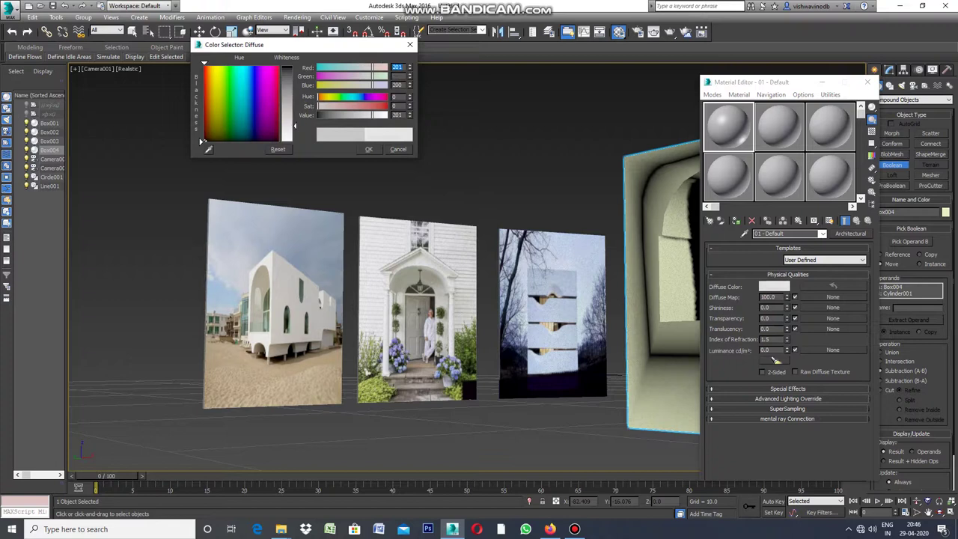
left_click(368, 149)
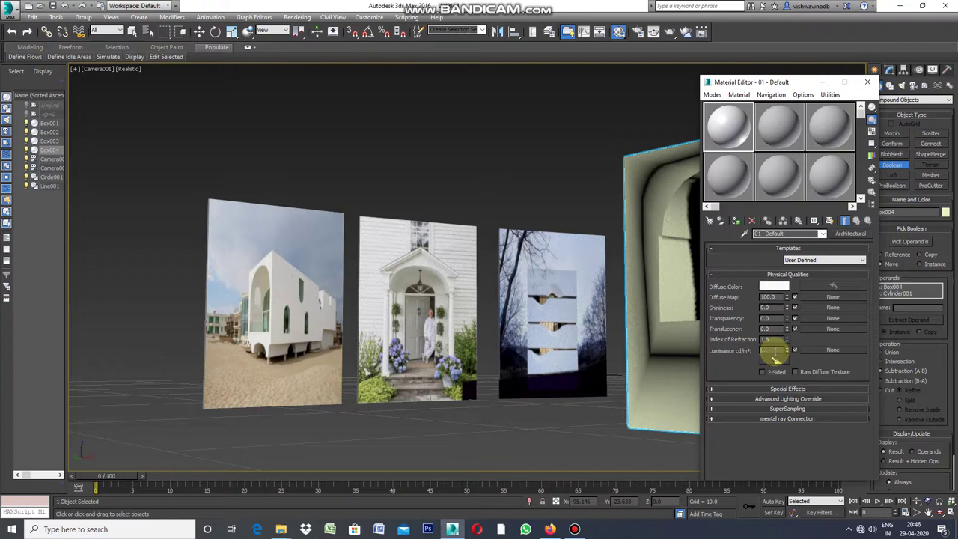
type("250")
Set luminance to 250, assign the material to the wall, and close the editor
left_click(834, 450)
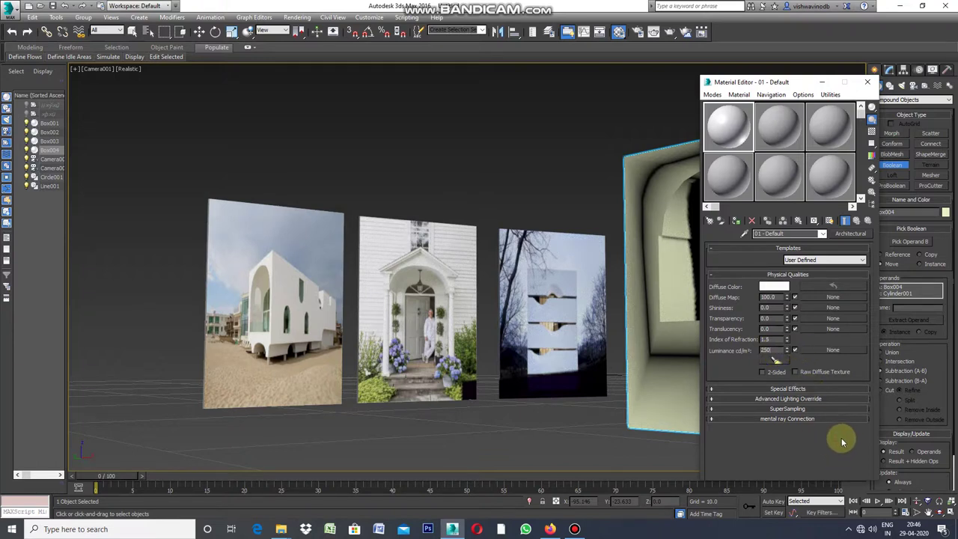
left_click(771, 223)
left_click(132, 32)
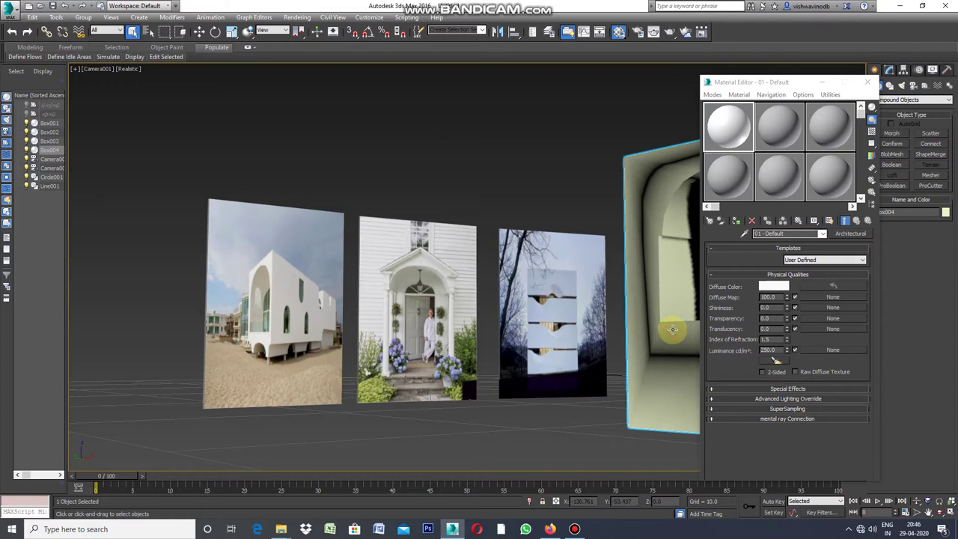
left_click(736, 221)
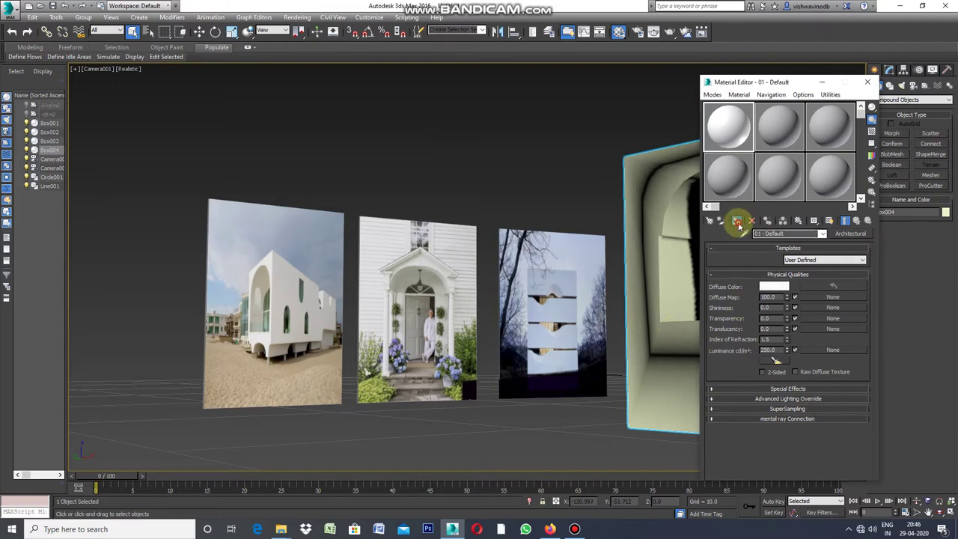
left_click(824, 83)
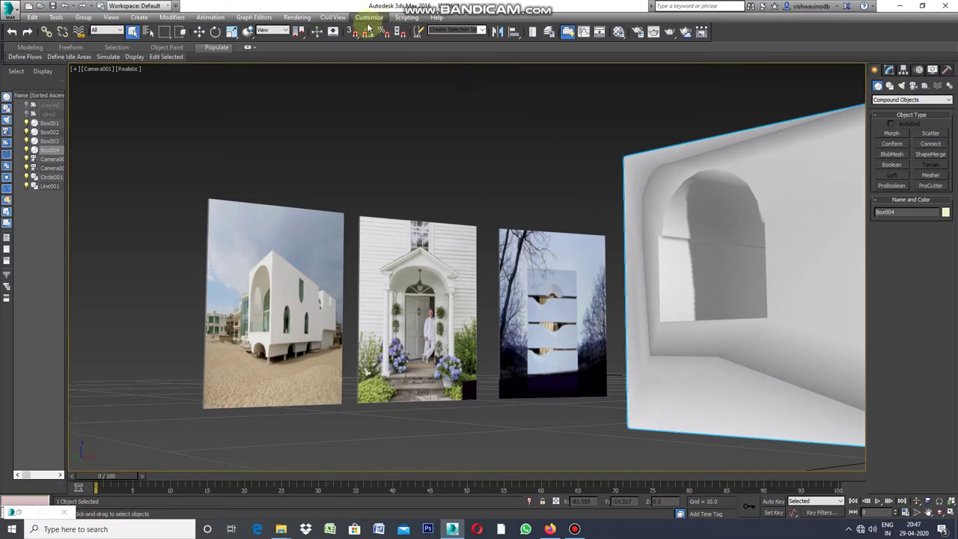
Render the Camera001 view and maximize the Rendered Frame Window, zooming into the image
left_click(305, 21)
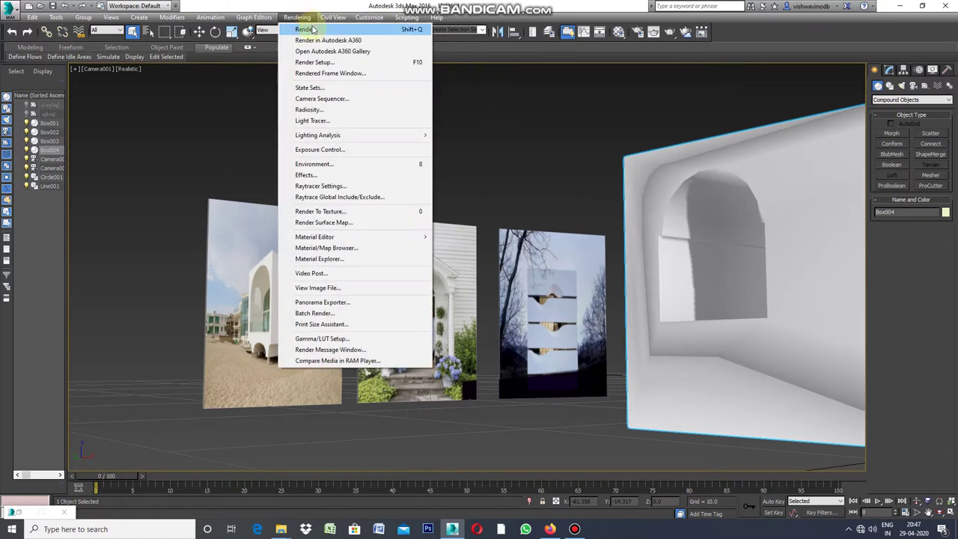
left_click(313, 29)
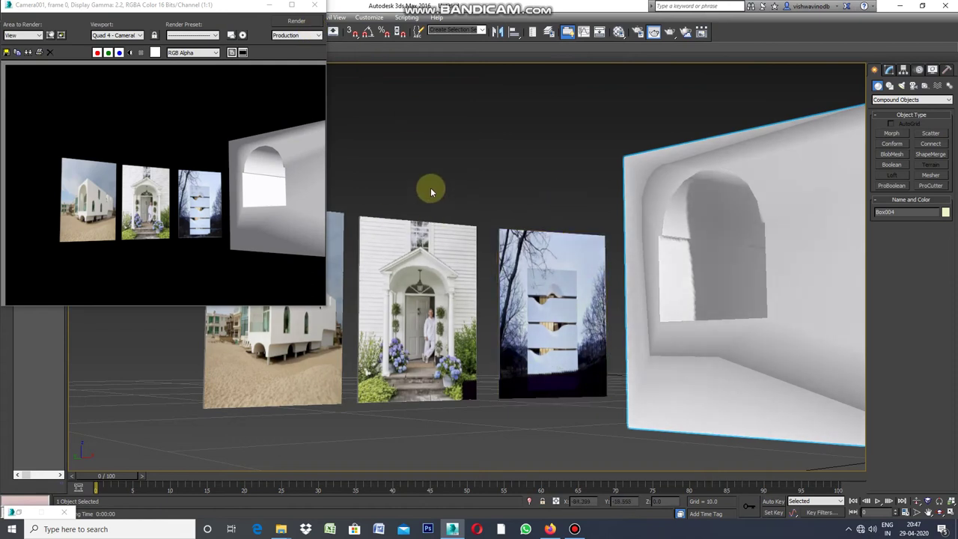
left_click(293, 6)
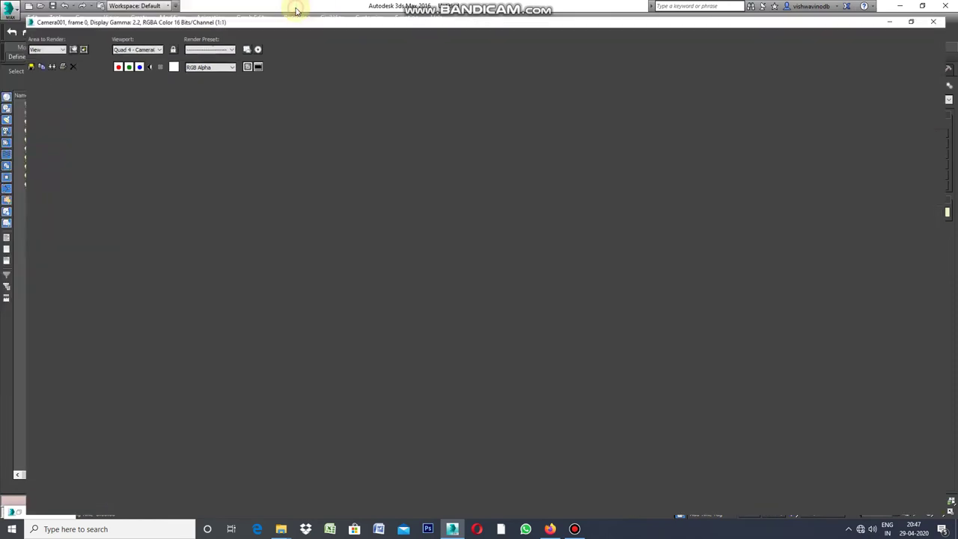
scroll(531, 350, "up", 2)
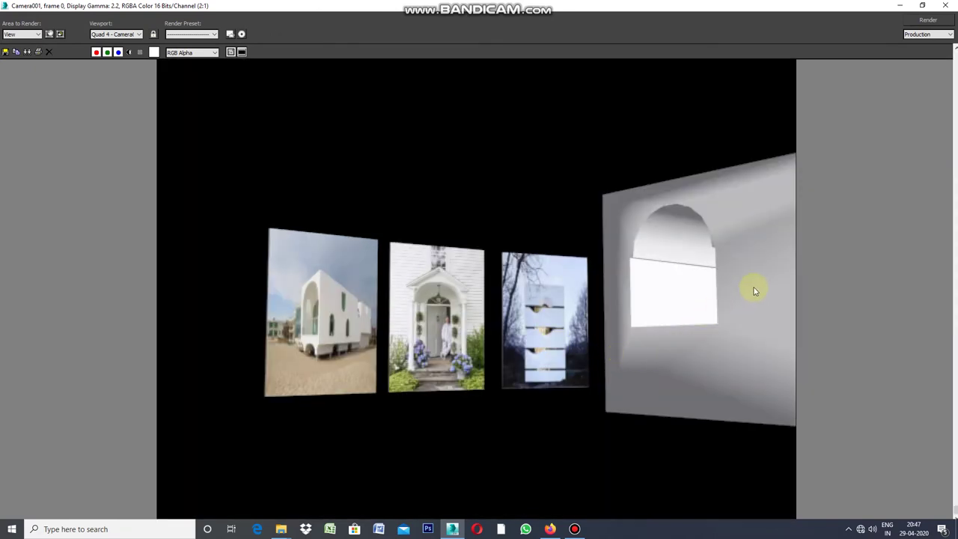
scroll(751, 287, "up", 1)
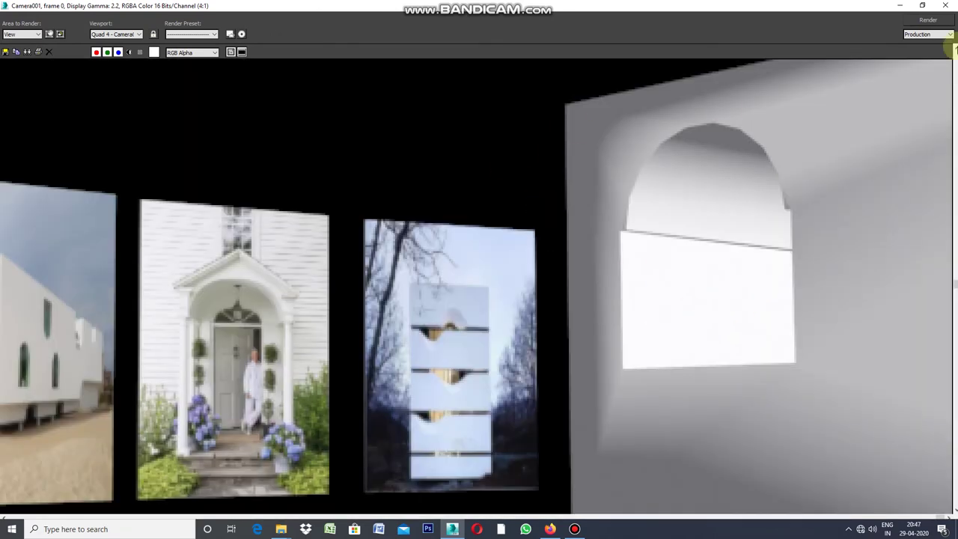